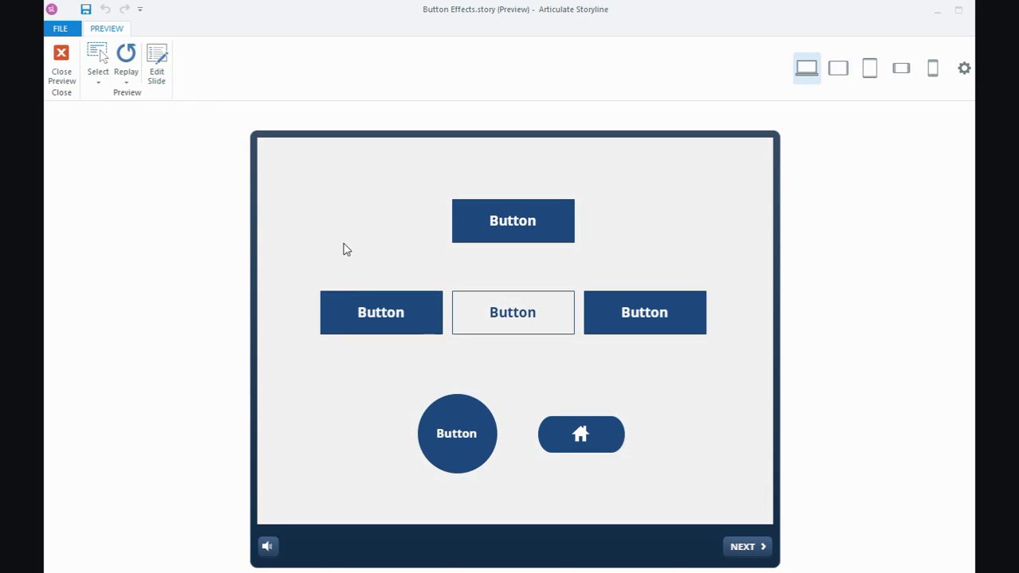
Test the first two middle-row buttons and the round button in the preview, and close the preview
{"action": "left_click", "coordinate": [334, 310]}
{"action": "left_click", "coordinate": [472, 309]}
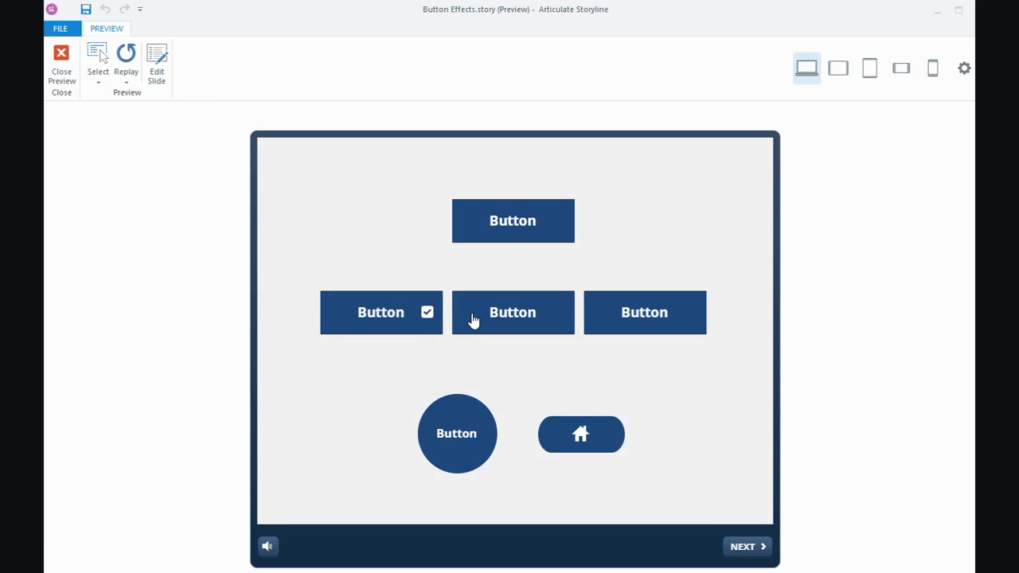
{"action": "left_click", "coordinate": [452, 412]}
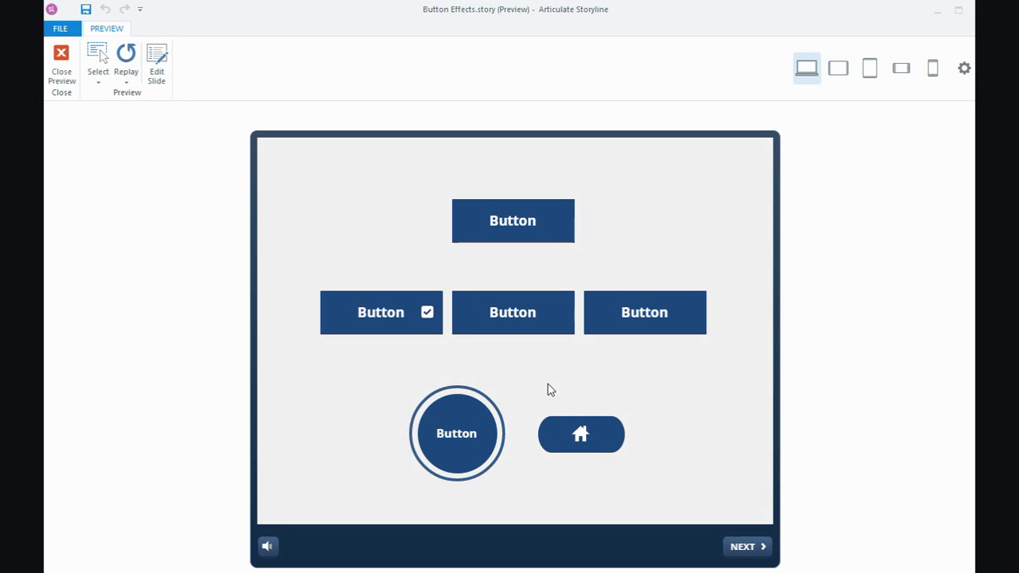
{"action": "left_click", "coordinate": [62, 56]}
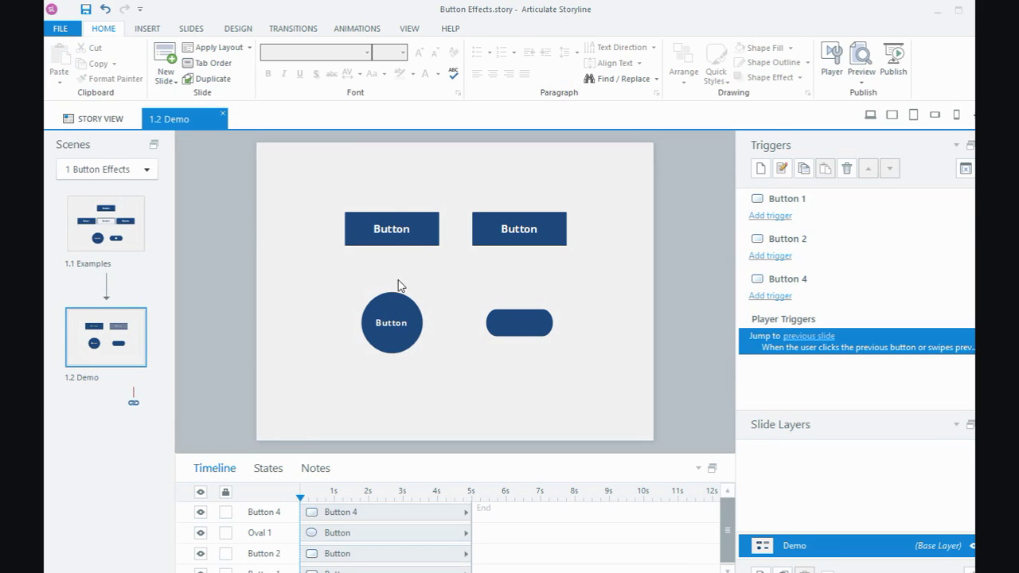
Show the states of the upper-left rectangular button on the Demo slide in a detached, taller States window
{"action": "left_click", "coordinate": [438, 235]}
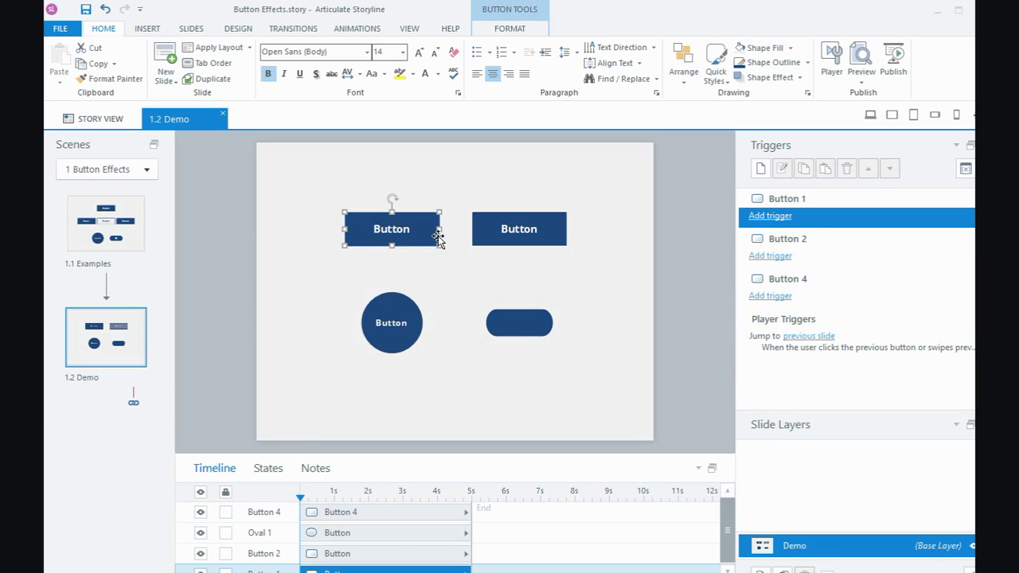
{"action": "left_click", "coordinate": [271, 472]}
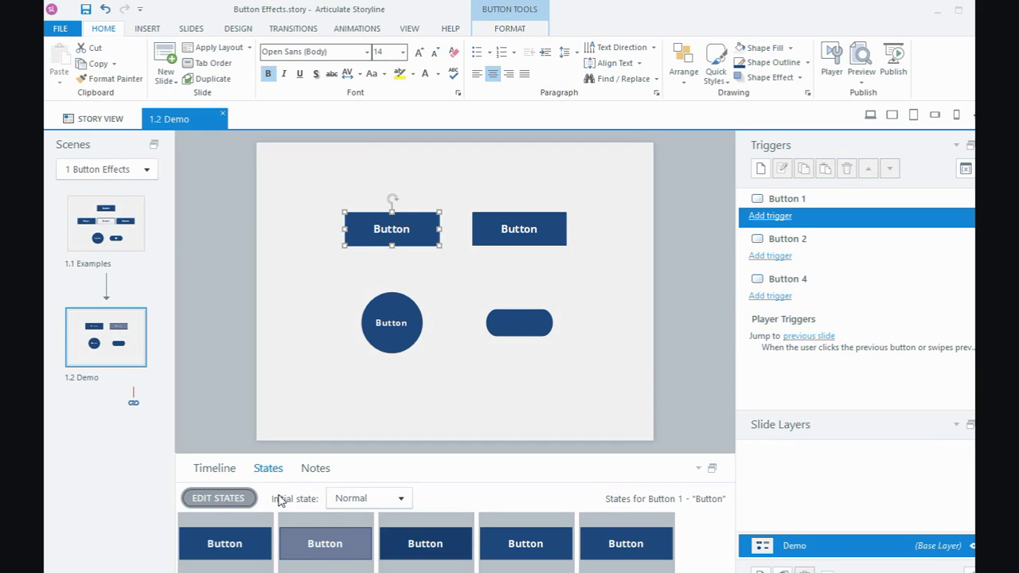
{"action": "left_click", "coordinate": [713, 470]}
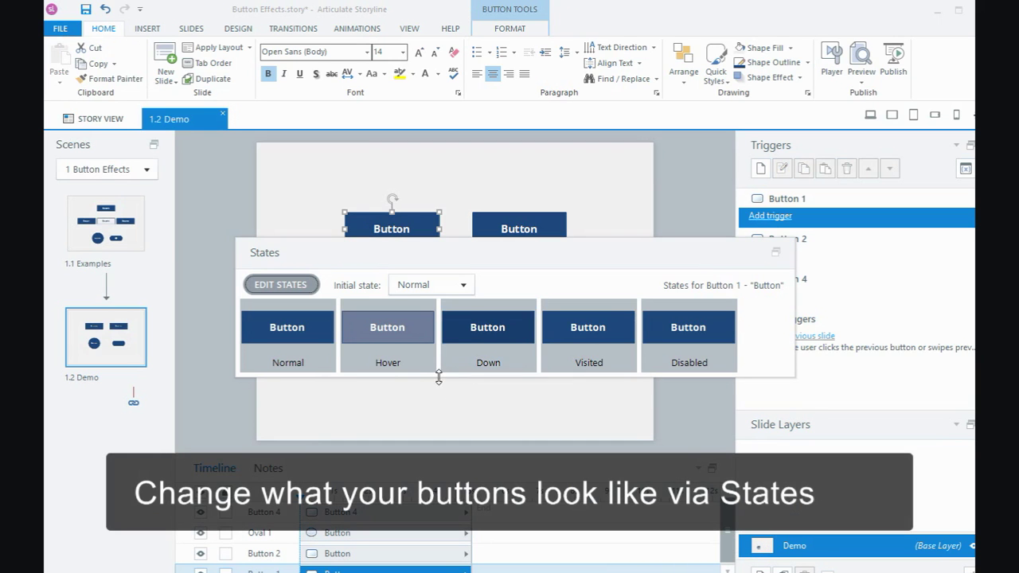
{"action": "left_click_drag", "start_coordinate": [440, 372], "coordinate": [439, 454]}
{"action": "left_click_drag", "start_coordinate": [544, 263], "coordinate": [552, 314]}
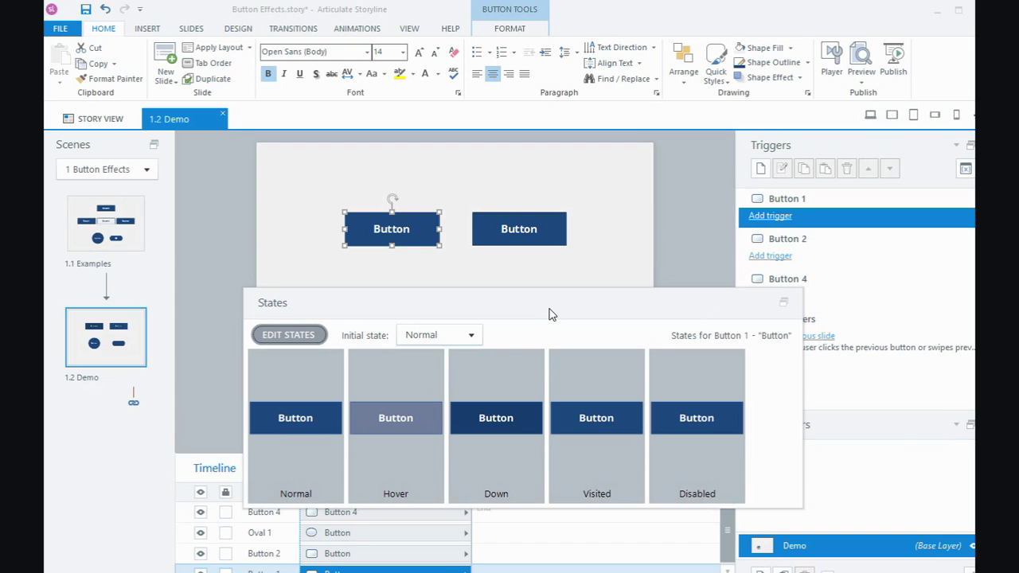
Edit the Hover state of the upper-left button and give it a white fill
{"action": "left_click", "coordinate": [389, 388]}
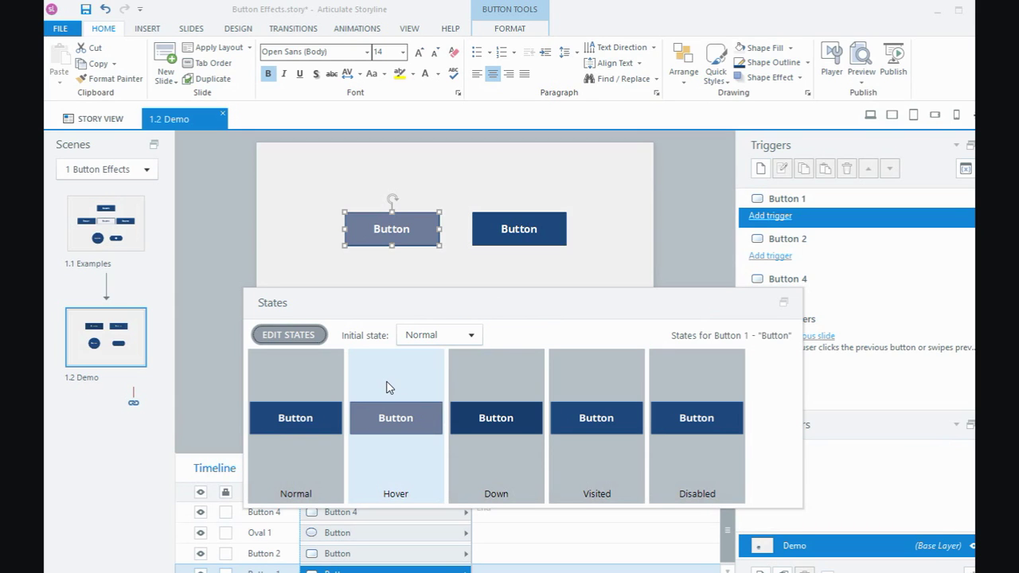
{"action": "double_click", "coordinate": [388, 388]}
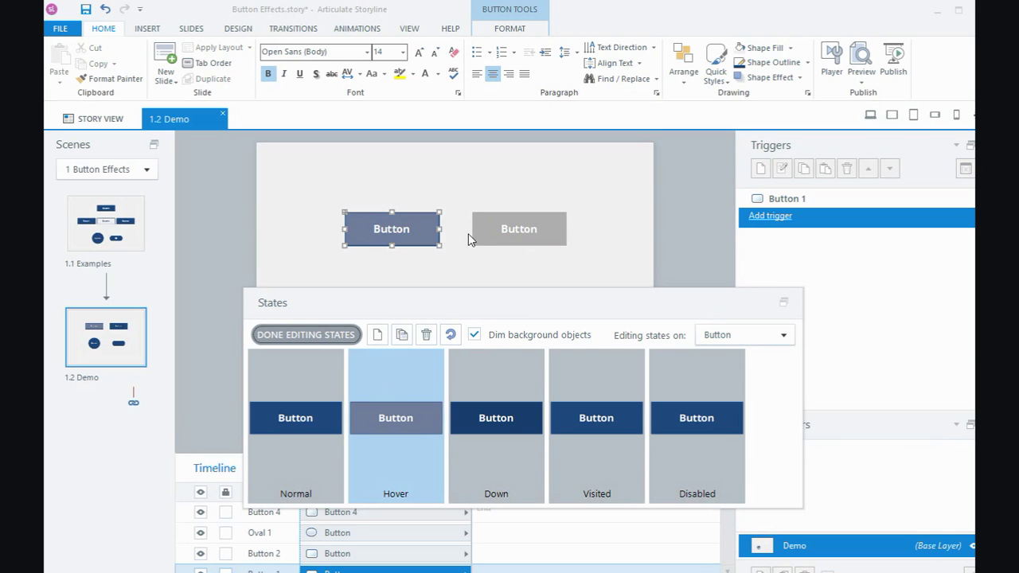
{"action": "left_click", "coordinate": [511, 29]}
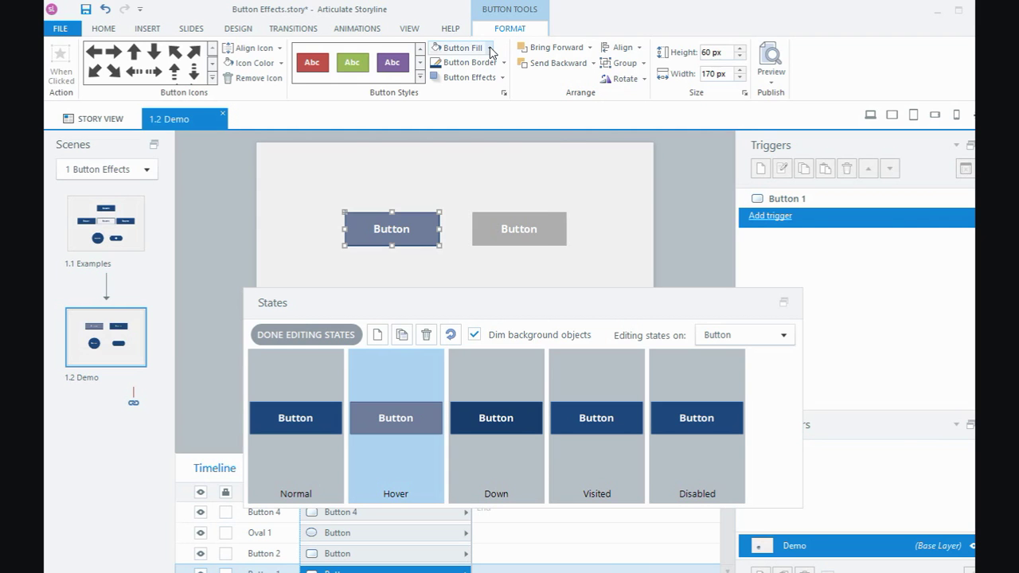
{"action": "left_click", "coordinate": [491, 49]}
{"action": "left_click", "coordinate": [438, 80]}
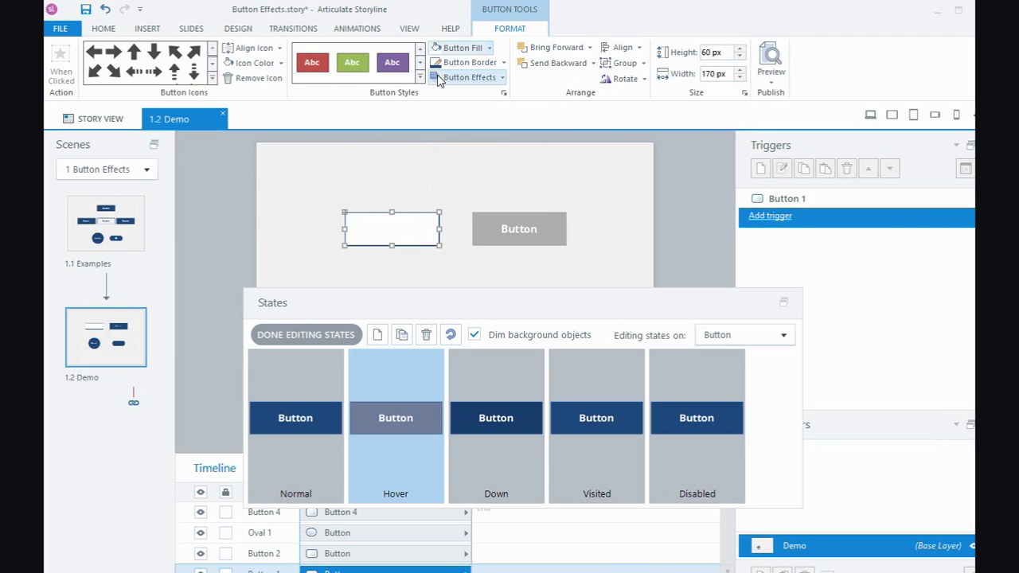
Set the Hover state's text color to the dark blue theme color
{"action": "left_click", "coordinate": [111, 31]}
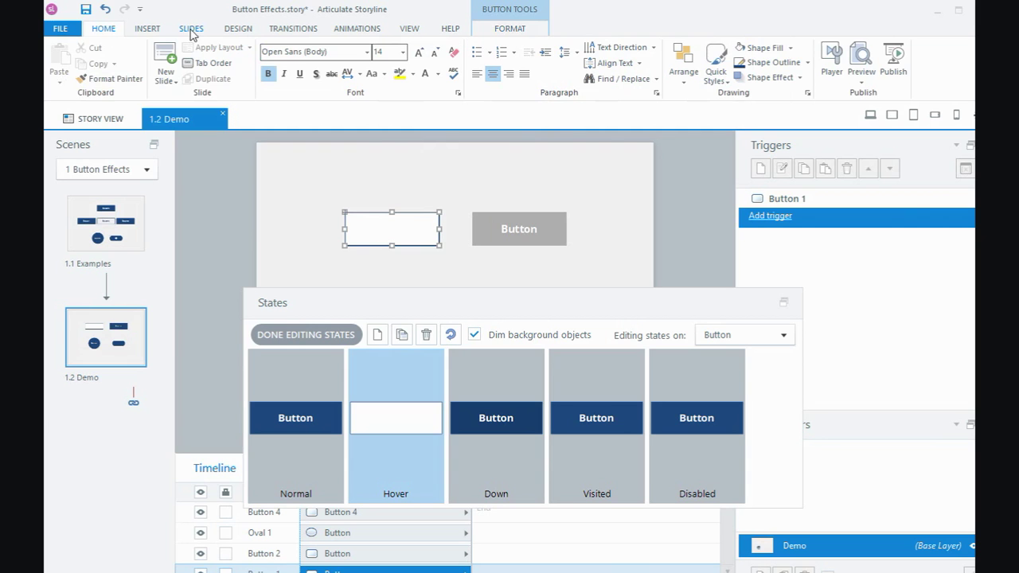
{"action": "left_click", "coordinate": [437, 73]}
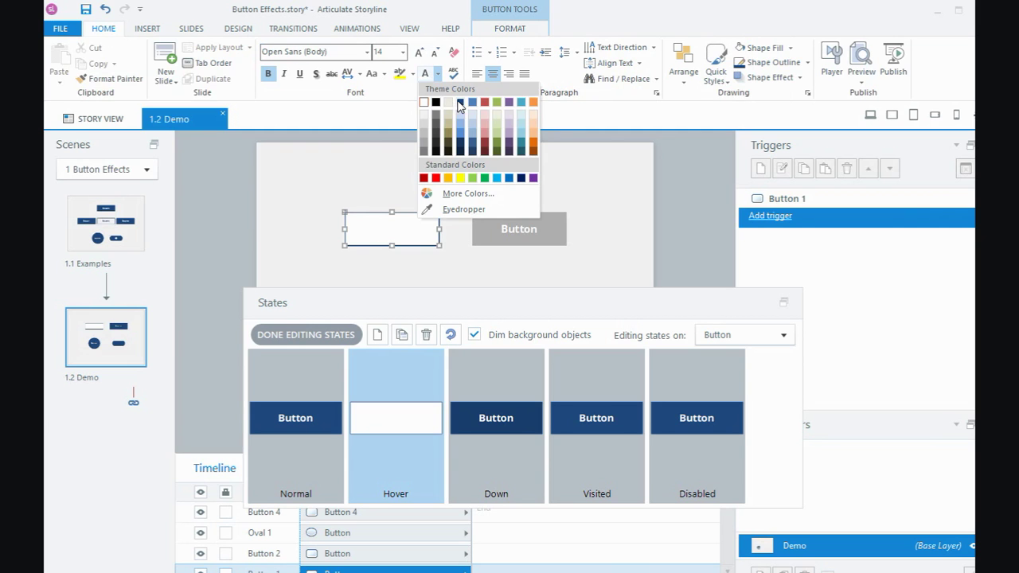
{"action": "left_click", "coordinate": [460, 106]}
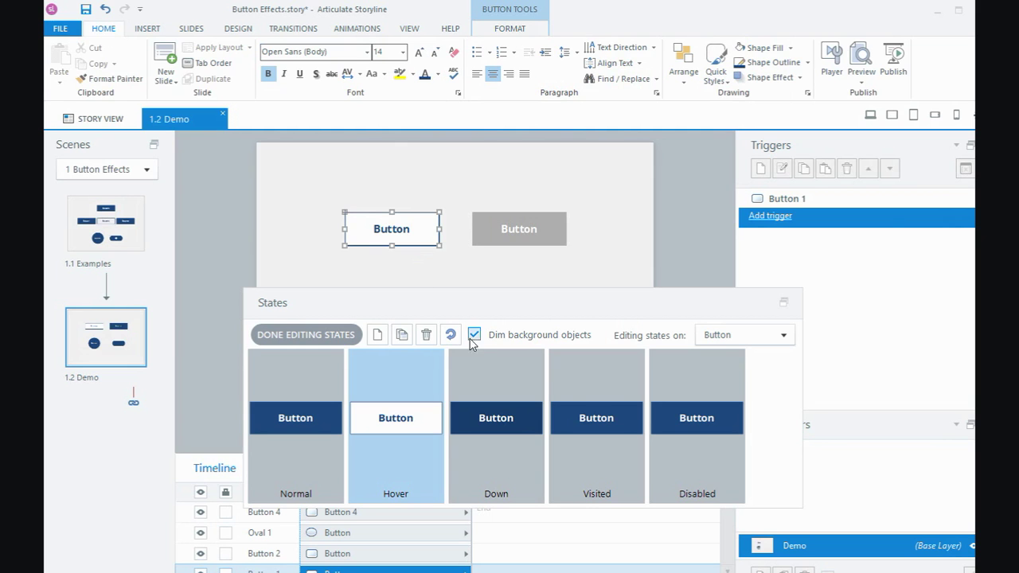
Add the boxed check mark icon from the Feedback group to the upper-left button's Visited state
{"action": "left_click", "coordinate": [595, 373]}
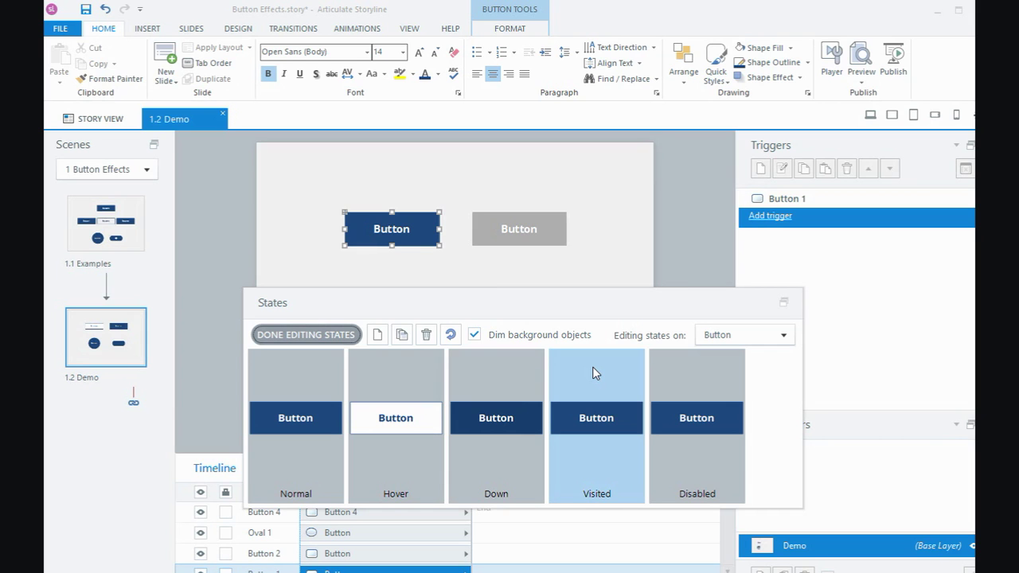
{"action": "left_click", "coordinate": [512, 30]}
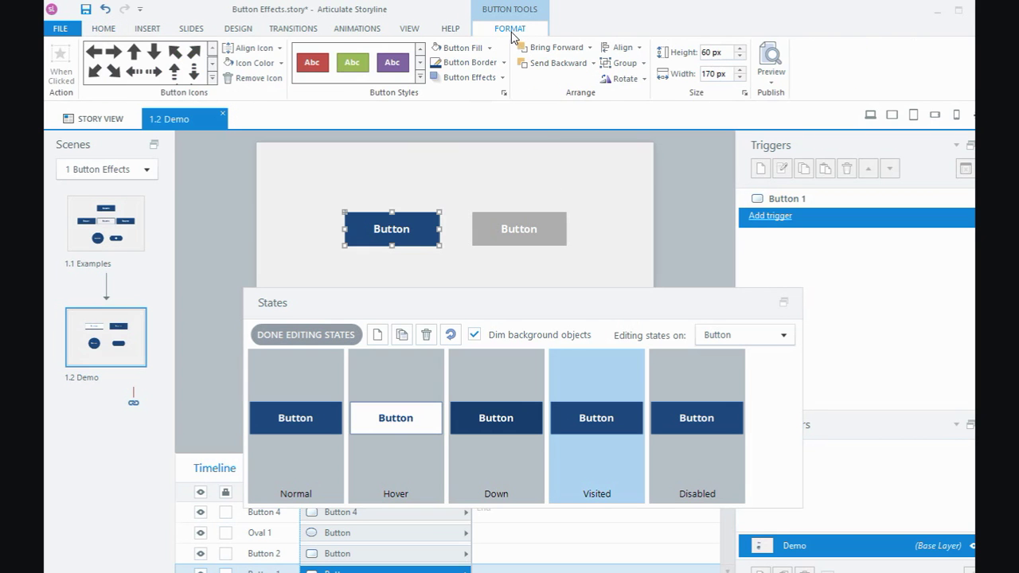
{"action": "left_click", "coordinate": [213, 80]}
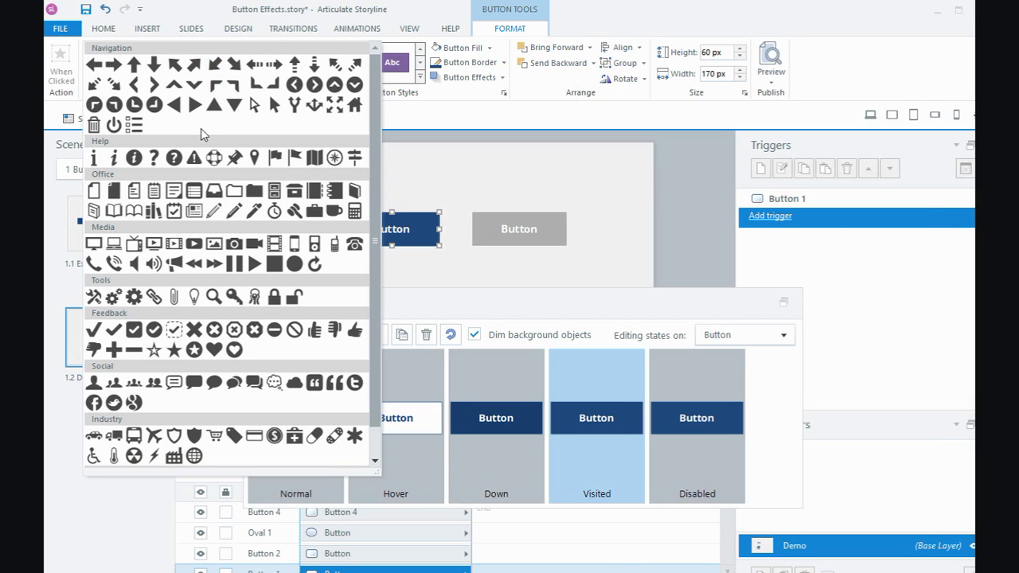
{"action": "left_click", "coordinate": [137, 336]}
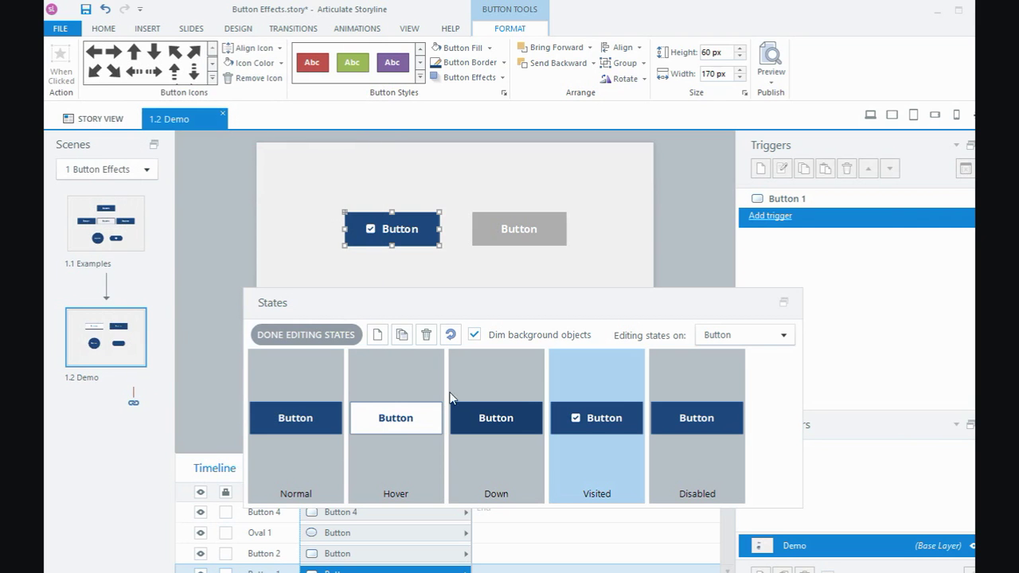
Align the Visited state's check icon right with Ignore text, and finish editing the states, docking the States window again
{"action": "left_click", "coordinate": [258, 54]}
{"action": "left_click", "coordinate": [280, 52]}
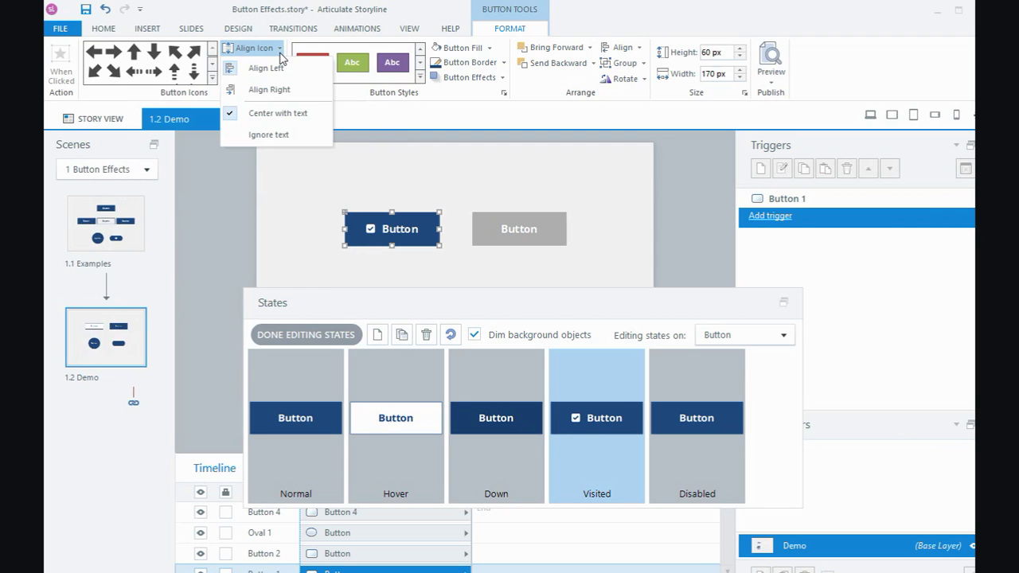
{"action": "left_click", "coordinate": [272, 92]}
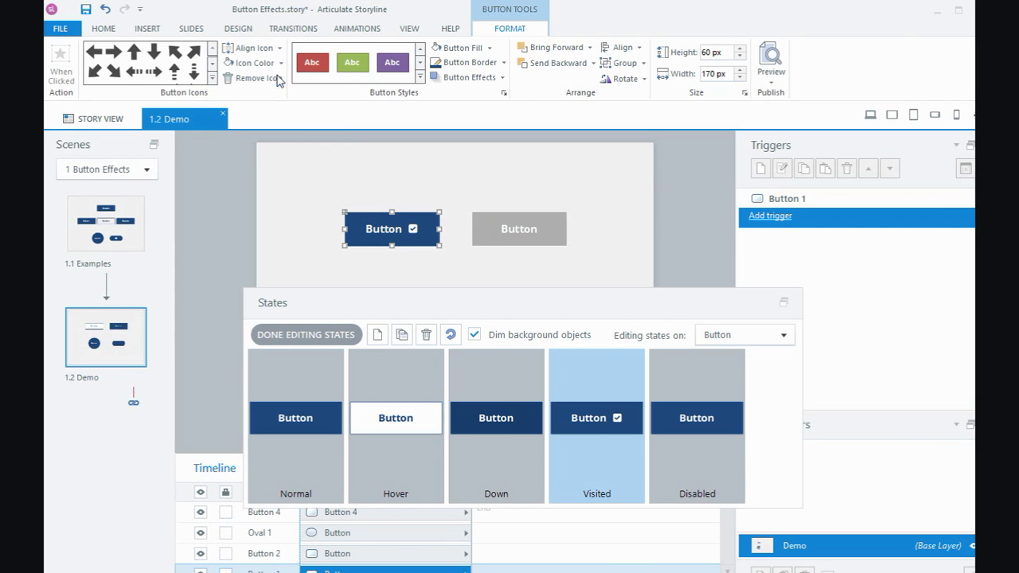
{"action": "left_click", "coordinate": [279, 51]}
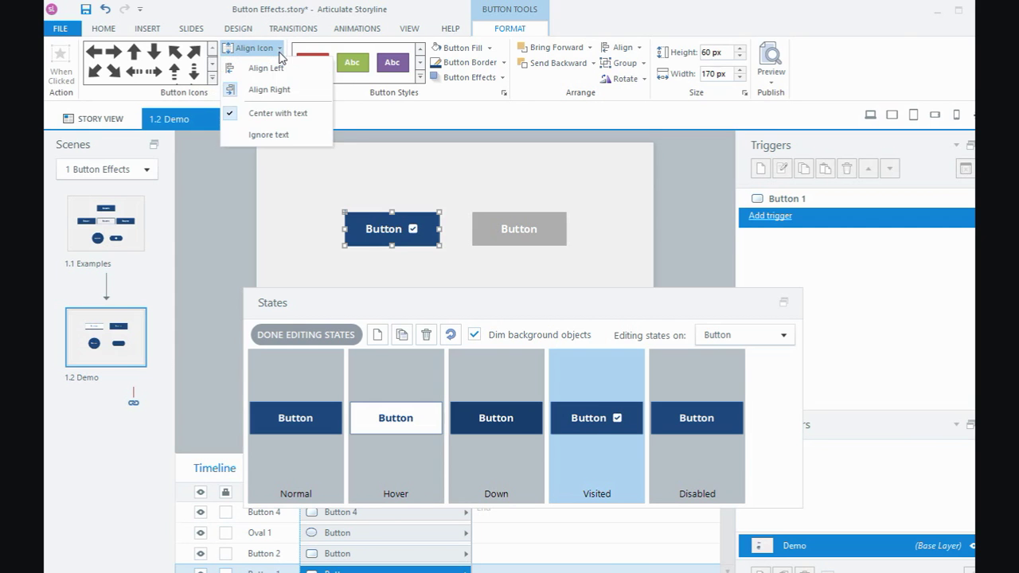
{"action": "left_click", "coordinate": [280, 135]}
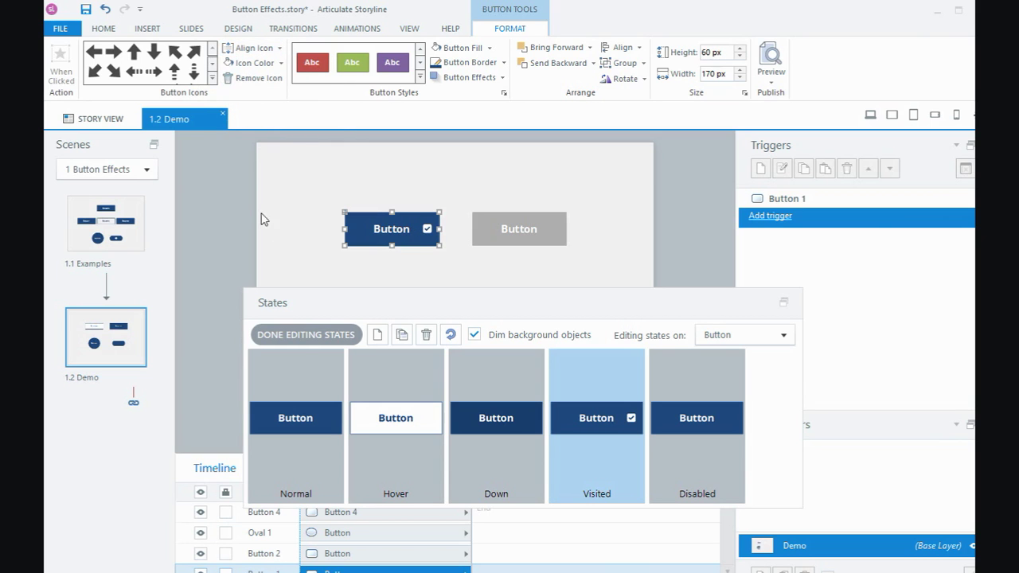
{"action": "left_click", "coordinate": [303, 335]}
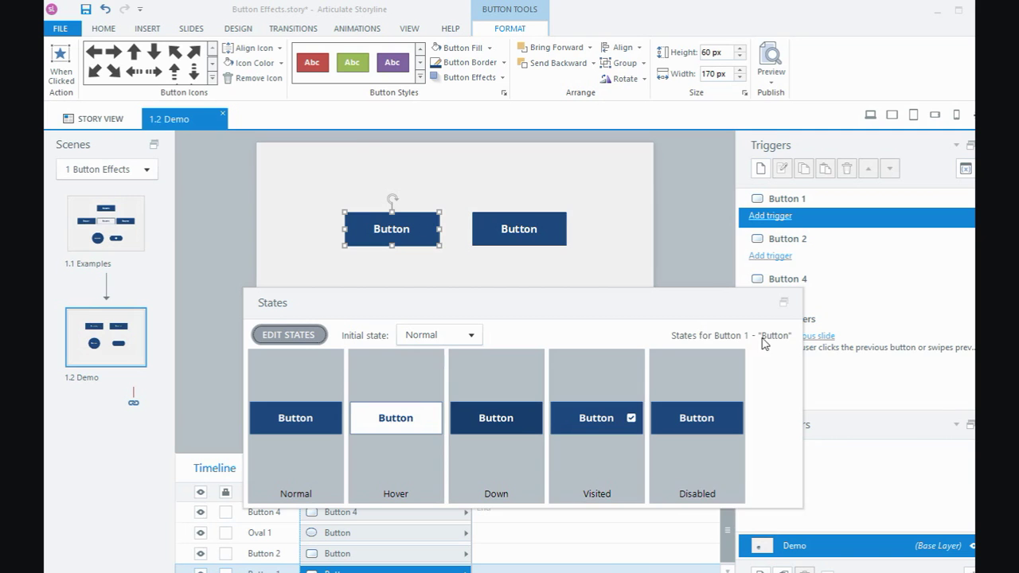
{"action": "left_click", "coordinate": [783, 303]}
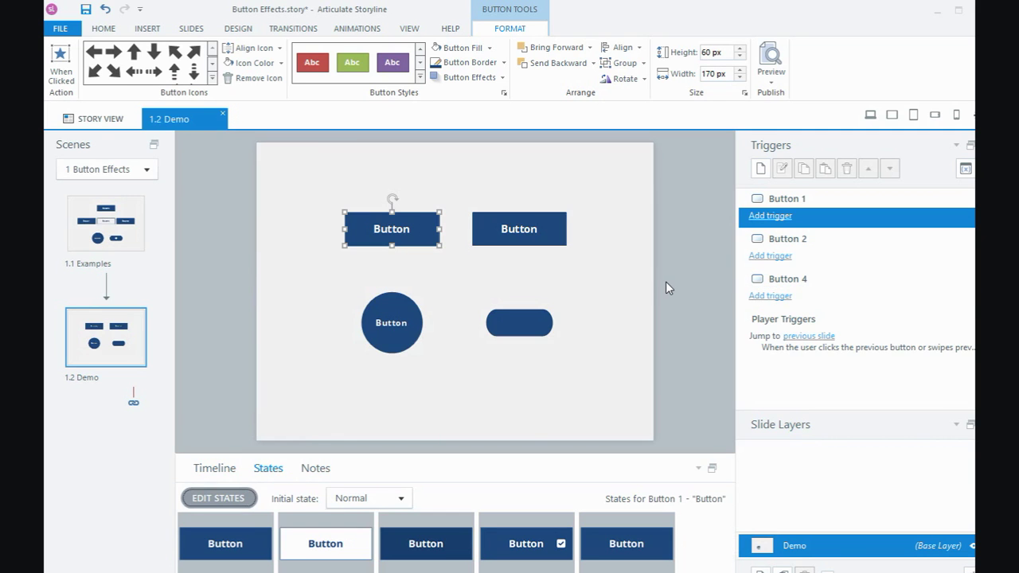
Edit the Hover state of the upper-right button and fill it with the dark blue theme color
{"action": "left_click", "coordinate": [564, 238]}
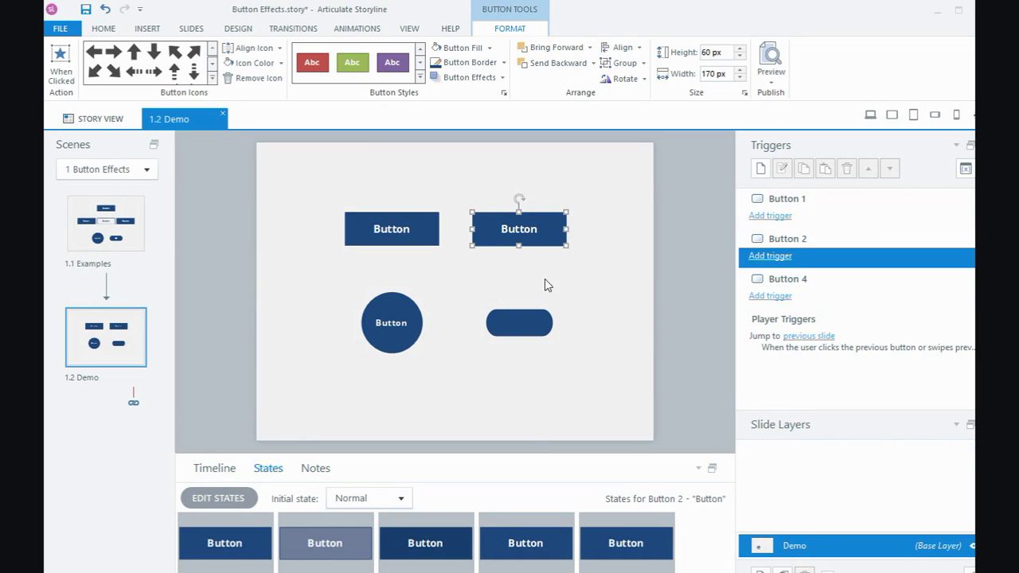
{"action": "left_click", "coordinate": [357, 529]}
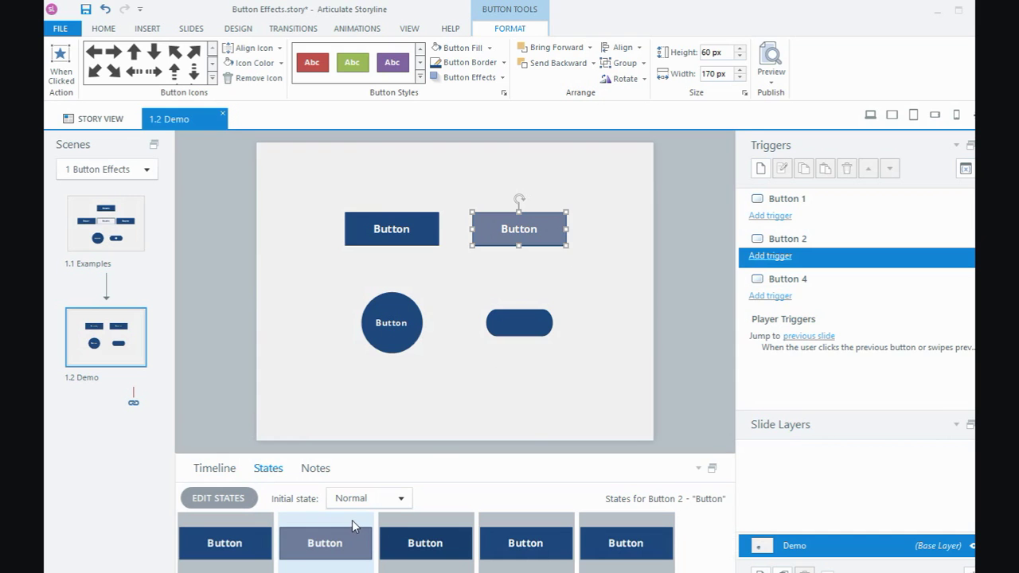
{"action": "double_click", "coordinate": [351, 518]}
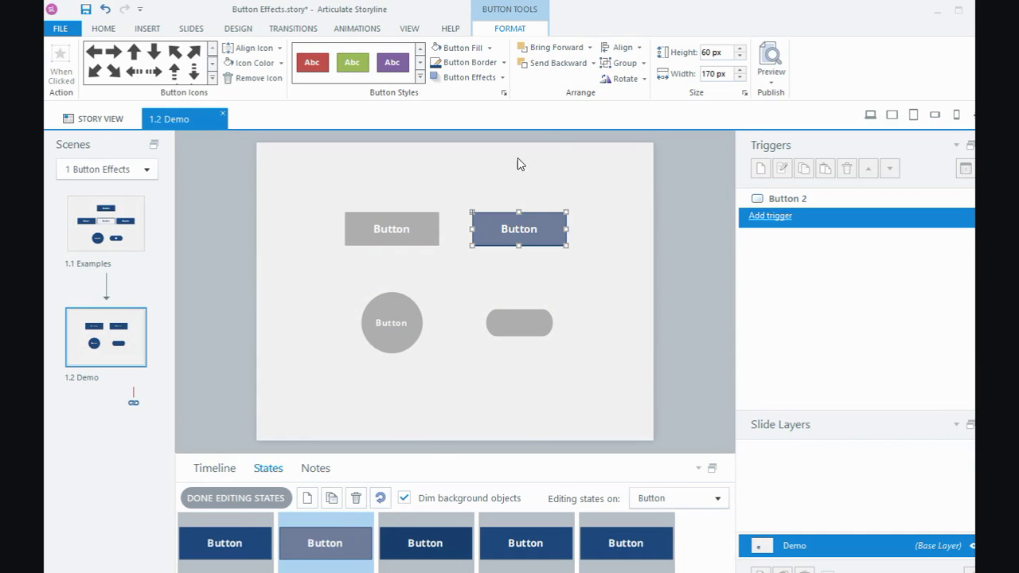
{"action": "left_click", "coordinate": [490, 49]}
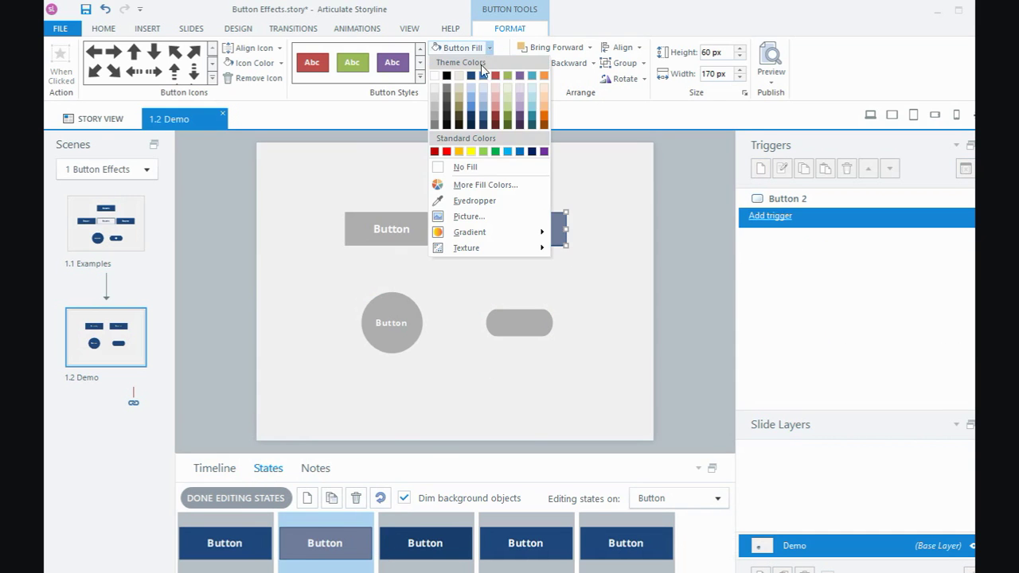
{"action": "left_click", "coordinate": [472, 77]}
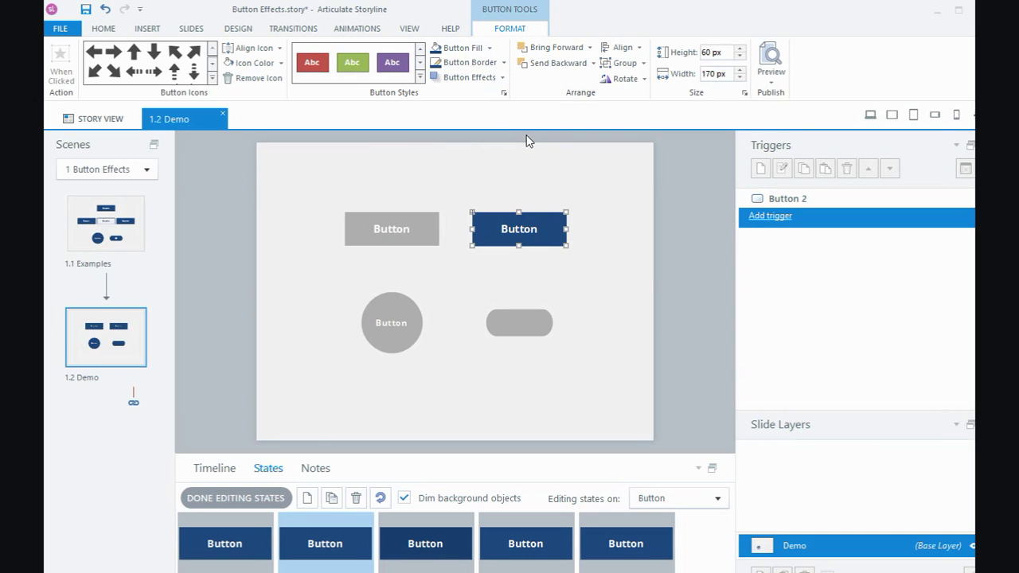
Draw a thin rectangle, about 152 by 16 px, just below the upper-right button in its Hover state
{"action": "left_click", "coordinate": [149, 28]}
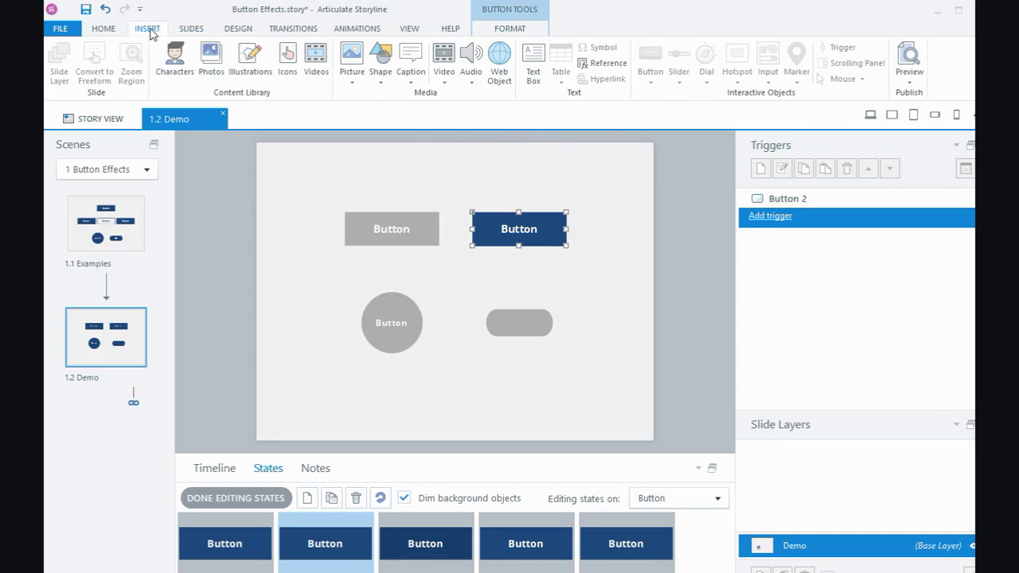
{"action": "left_click", "coordinate": [377, 78]}
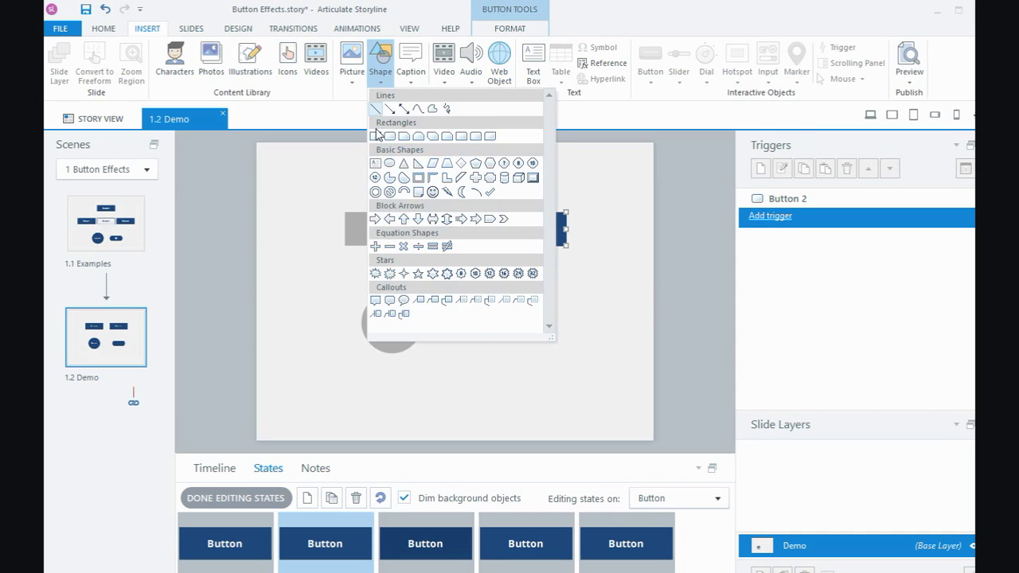
{"action": "left_click", "coordinate": [376, 132]}
{"action": "left_click_drag", "start_coordinate": [476, 260], "coordinate": [563, 269]}
Give the thin rectangle a golden yellow fill and an outline in the same standard color
{"action": "left_click", "coordinate": [516, 29]}
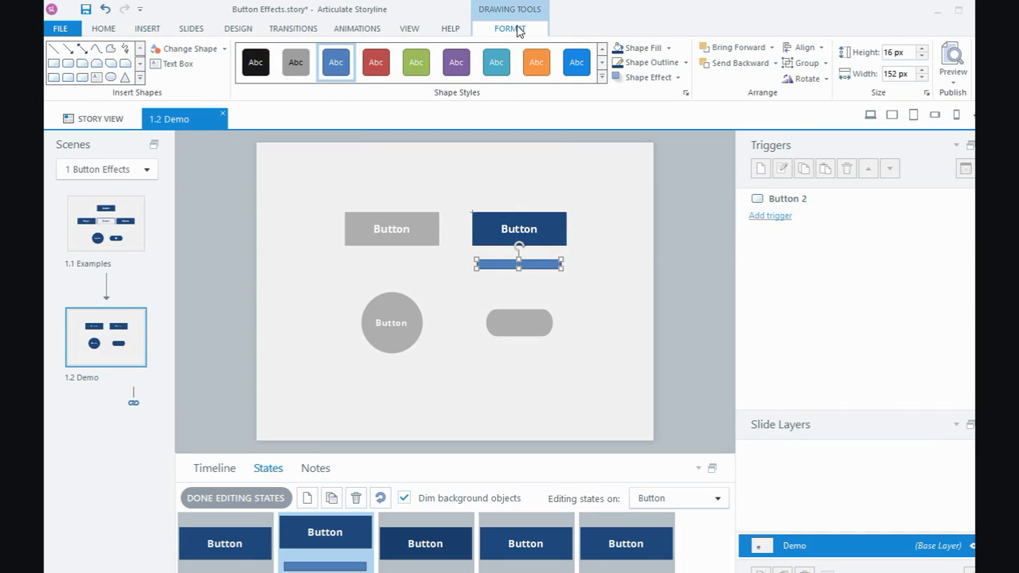
{"action": "left_click", "coordinate": [663, 47]}
{"action": "left_click", "coordinate": [642, 152]}
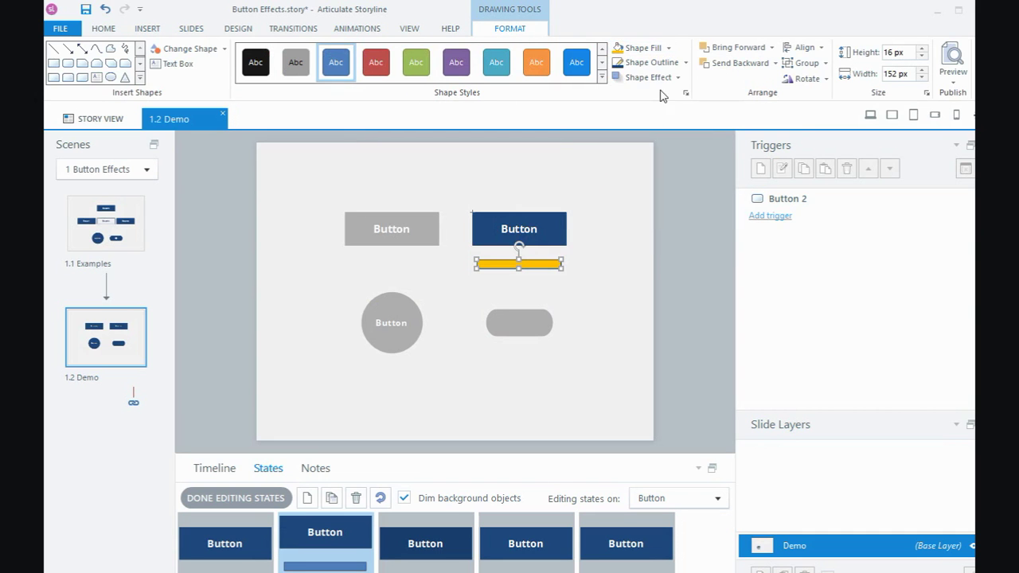
{"action": "left_click", "coordinate": [685, 62]}
{"action": "left_click", "coordinate": [642, 166]}
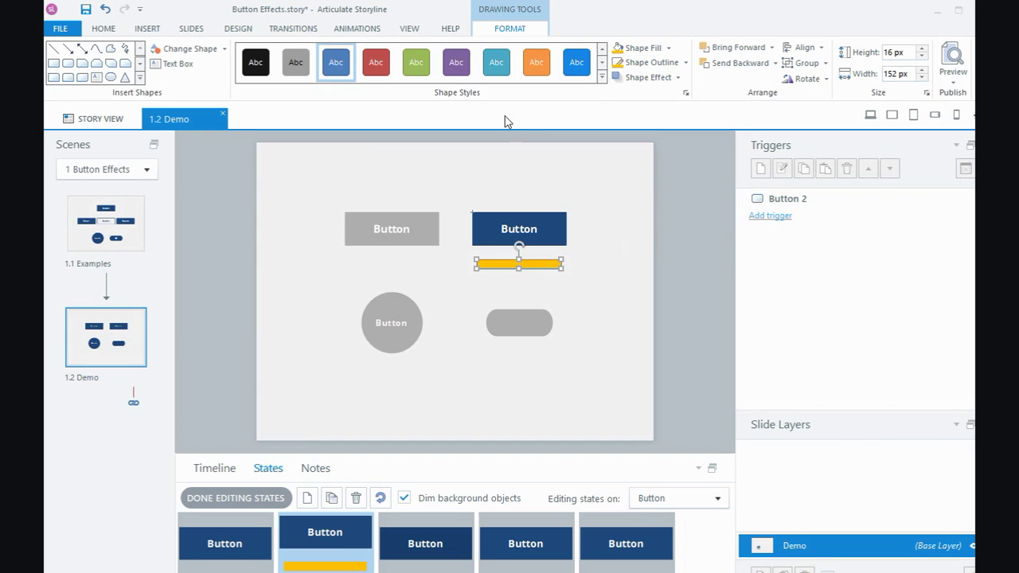
{"action": "left_click", "coordinate": [411, 64]}
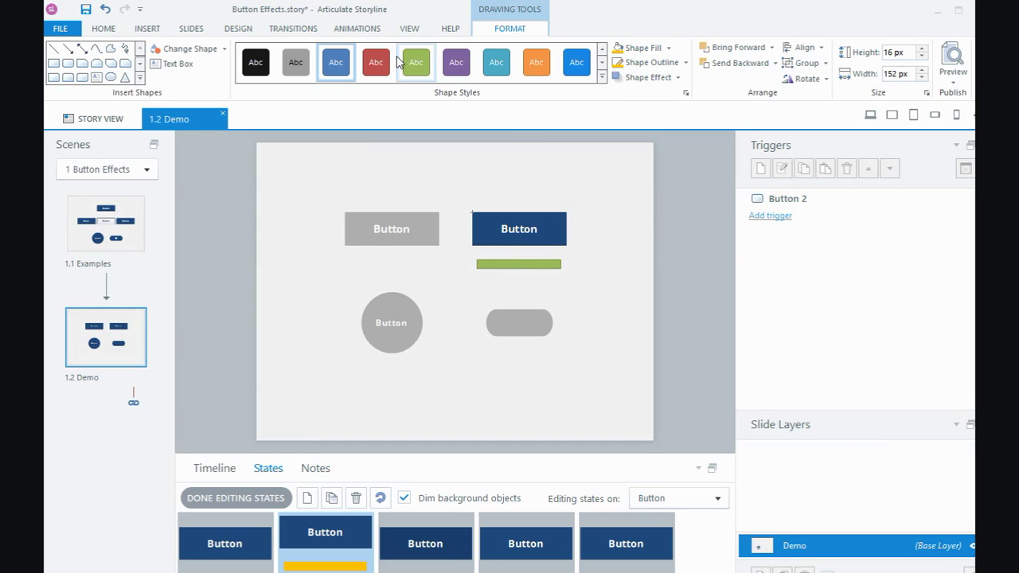
Give the yellow bar a Wipe entrance animation from the left with a duration of 0.25 seconds
{"action": "left_click", "coordinate": [356, 28]}
{"action": "left_click", "coordinate": [109, 64]}
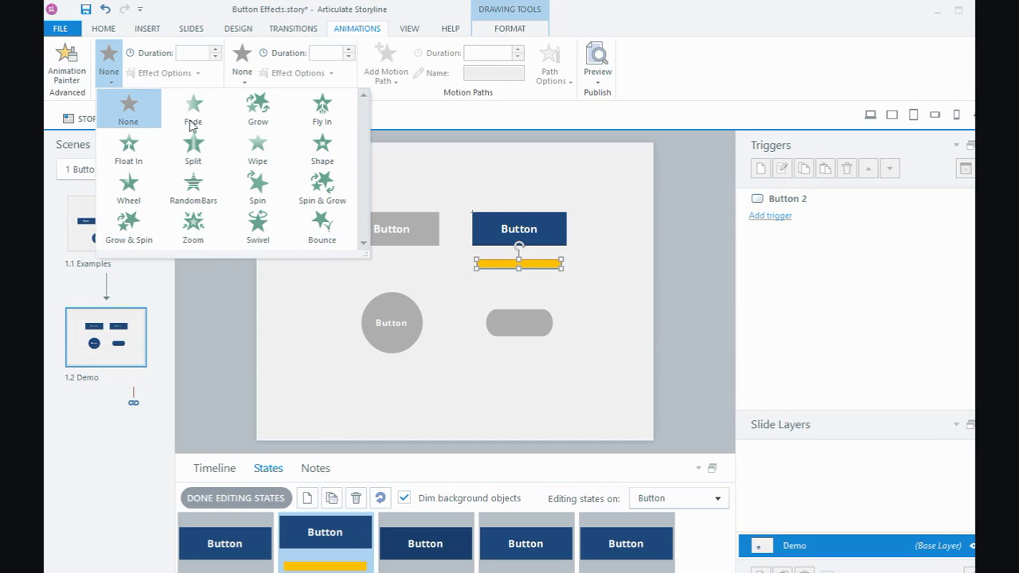
{"action": "left_click", "coordinate": [259, 153]}
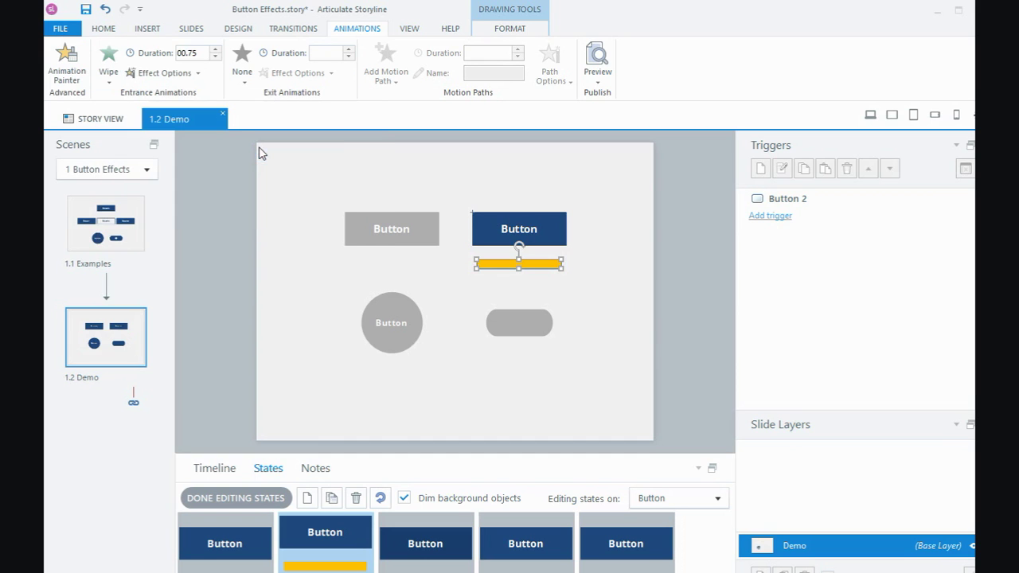
{"action": "left_click", "coordinate": [215, 58]}
{"action": "left_click", "coordinate": [215, 57]}
{"action": "left_click", "coordinate": [196, 73]}
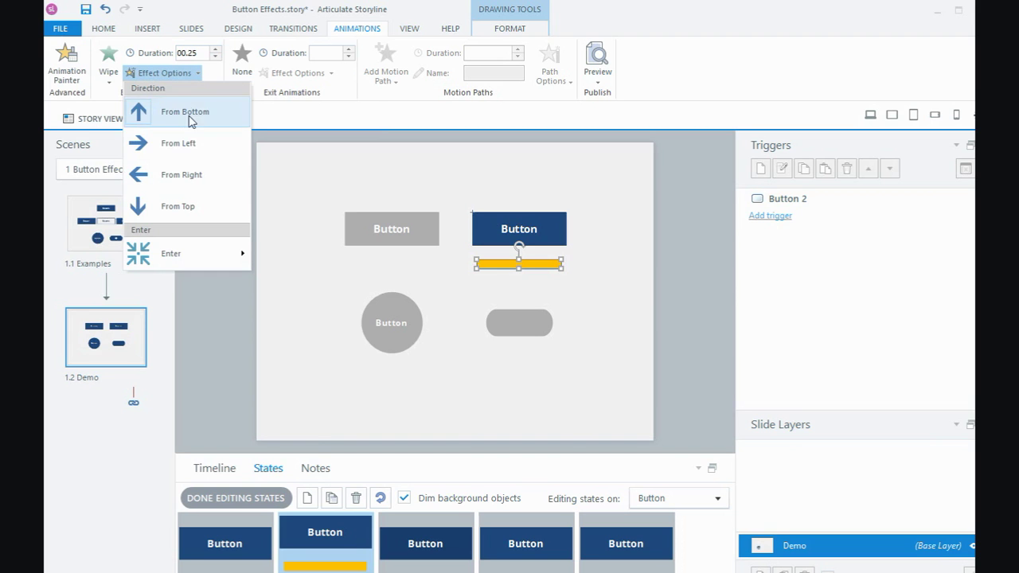
{"action": "left_click", "coordinate": [182, 148]}
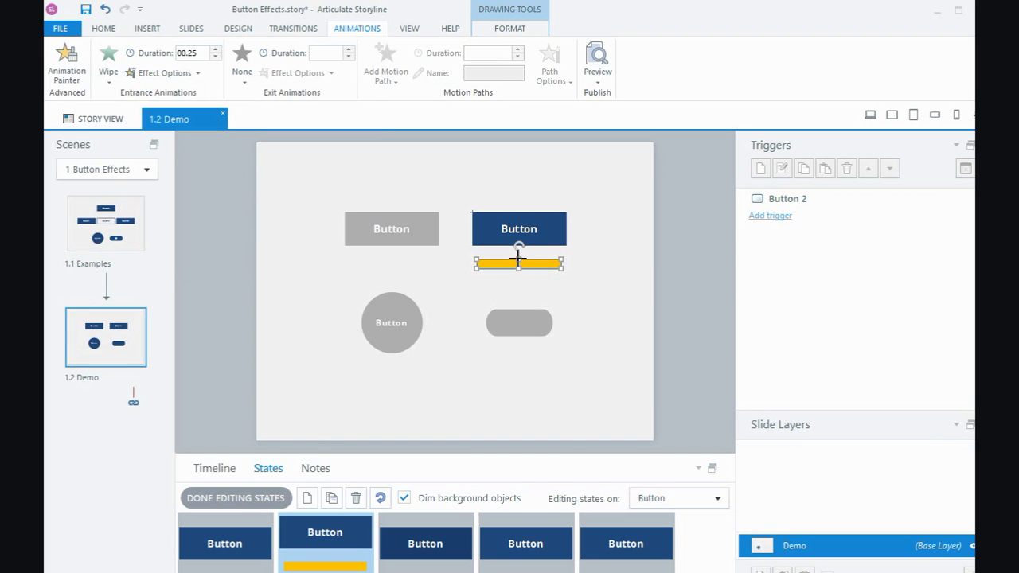
Move the yellow bar up onto the lower edge of the upper-right button and finish editing its states
{"action": "left_click_drag", "start_coordinate": [518, 266], "coordinate": [518, 243]}
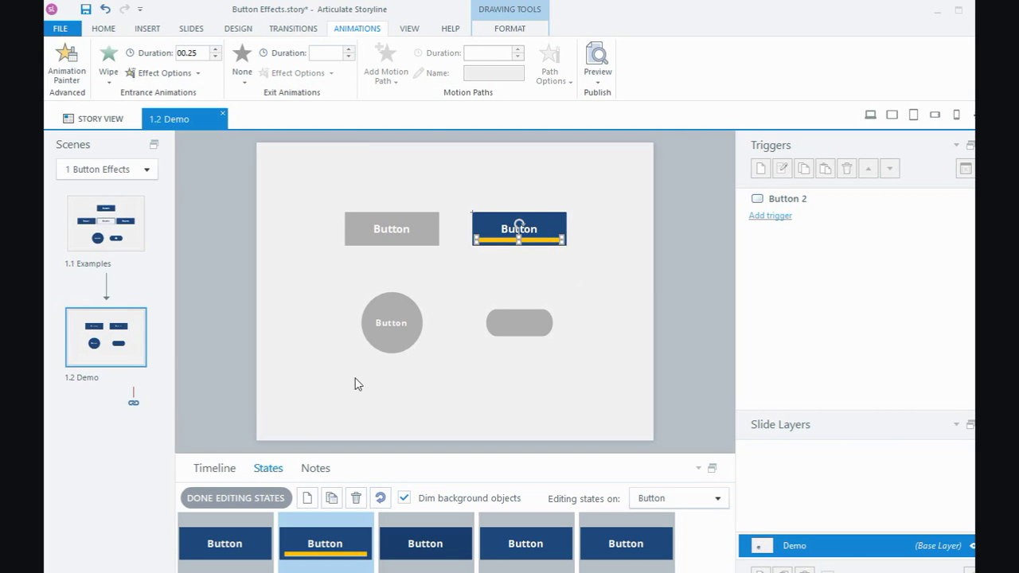
{"action": "left_click", "coordinate": [269, 498]}
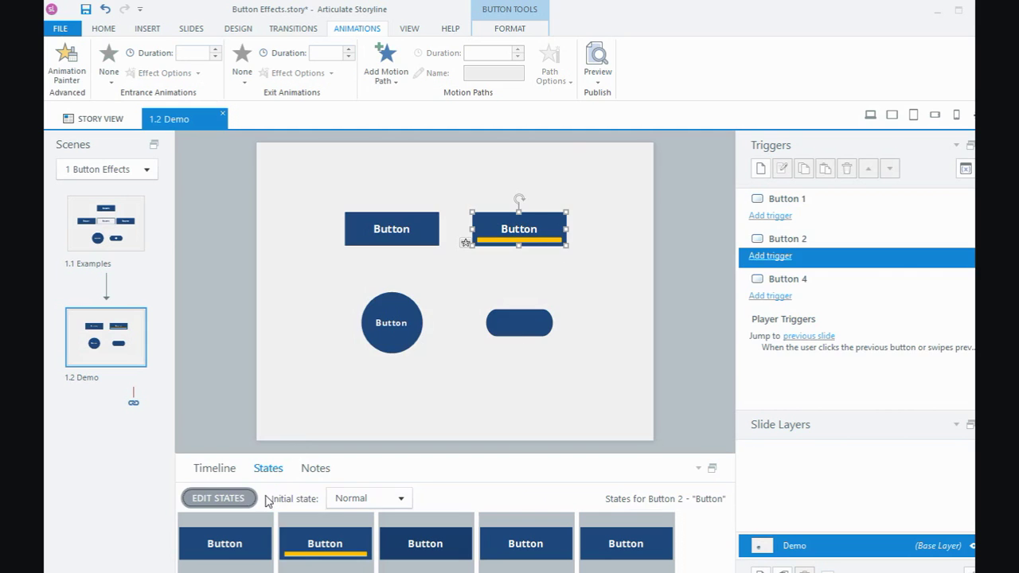
Preview the slide, test the upper-left button's hover and visited effects, and close the preview
{"action": "left_click", "coordinate": [871, 115]}
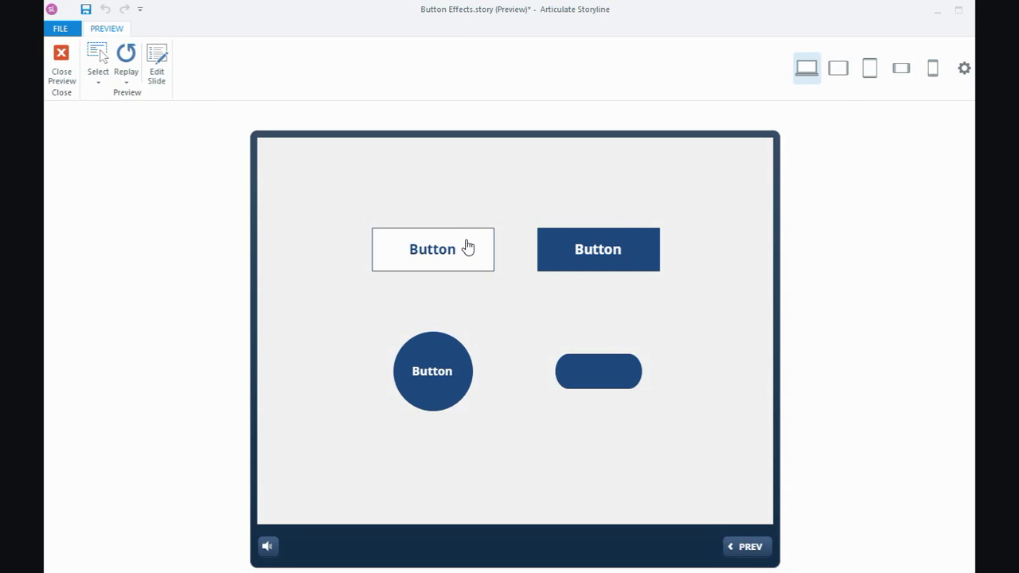
{"action": "left_click", "coordinate": [467, 247]}
{"action": "left_click", "coordinate": [467, 246]}
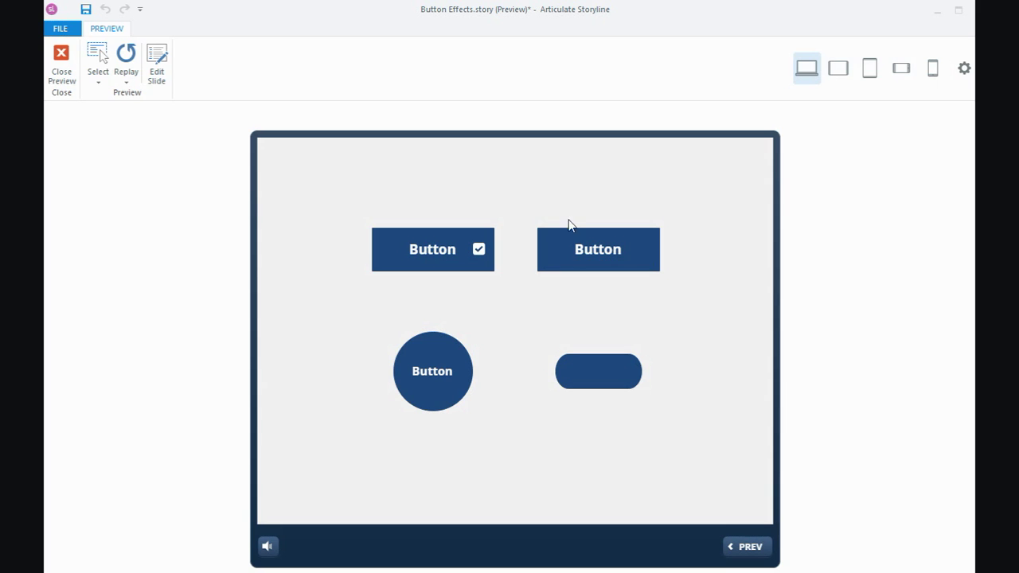
{"action": "left_click", "coordinate": [62, 68]}
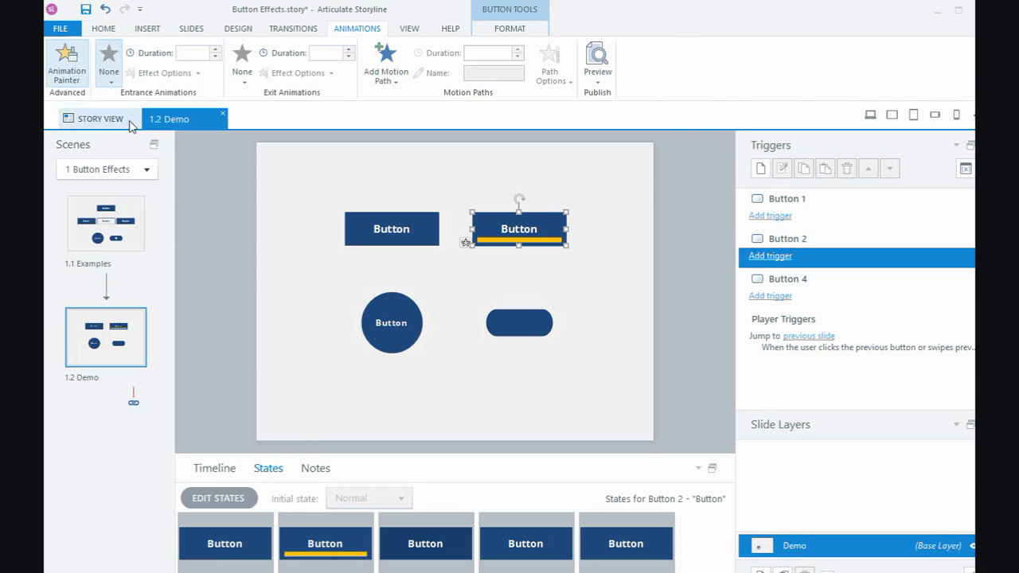
Add a Hover state to the circular button and underline its text in that state
{"action": "left_click", "coordinate": [391, 298]}
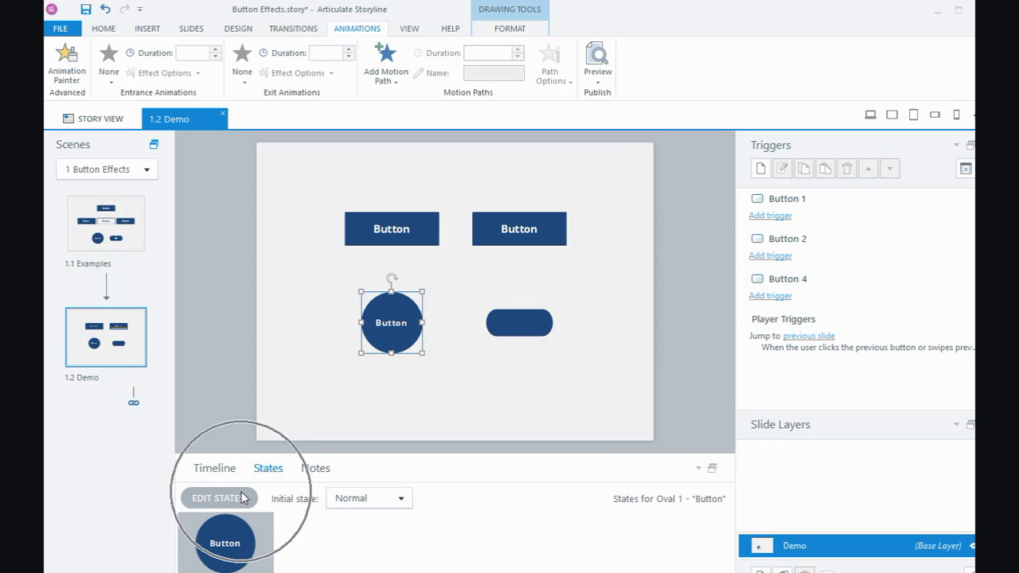
{"action": "left_click", "coordinate": [242, 498]}
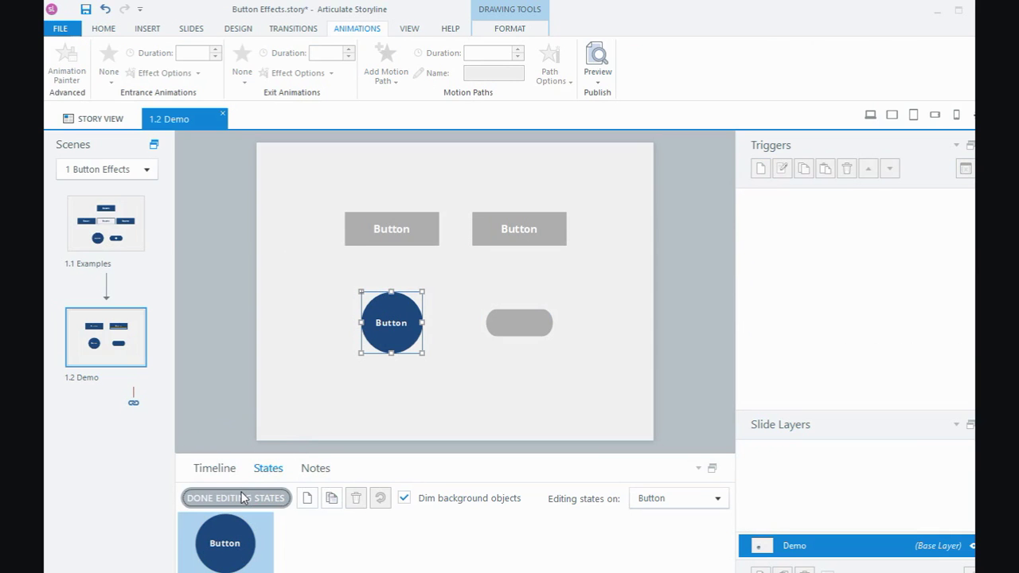
{"action": "left_click", "coordinate": [307, 498]}
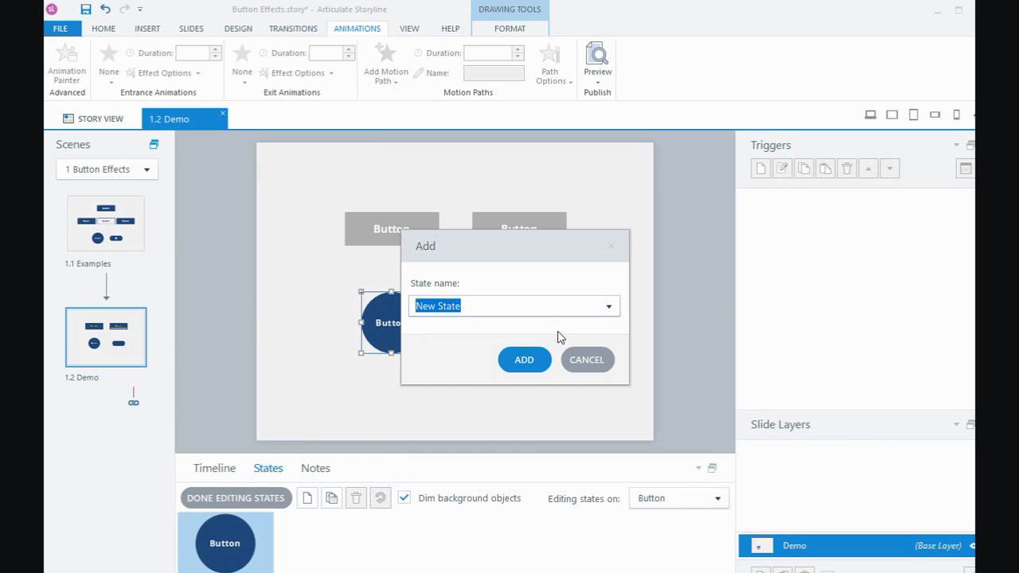
{"action": "left_click", "coordinate": [608, 309]}
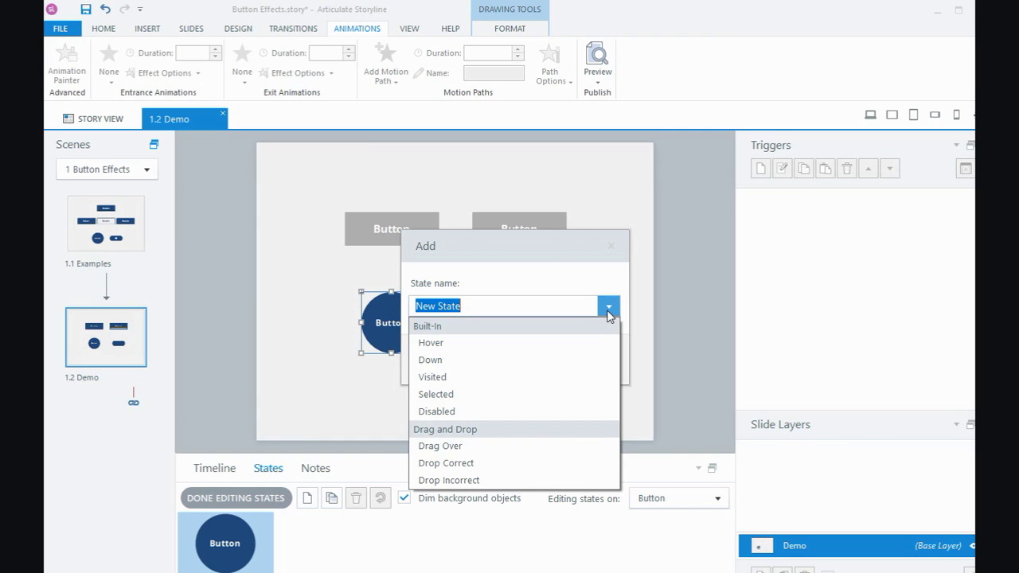
{"action": "left_click", "coordinate": [467, 348]}
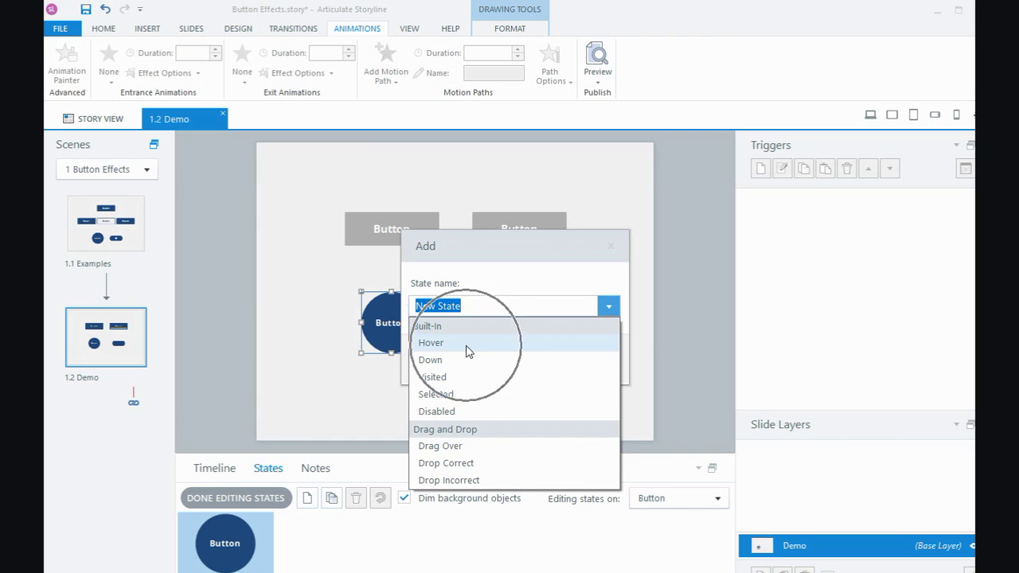
{"action": "left_click", "coordinate": [522, 362]}
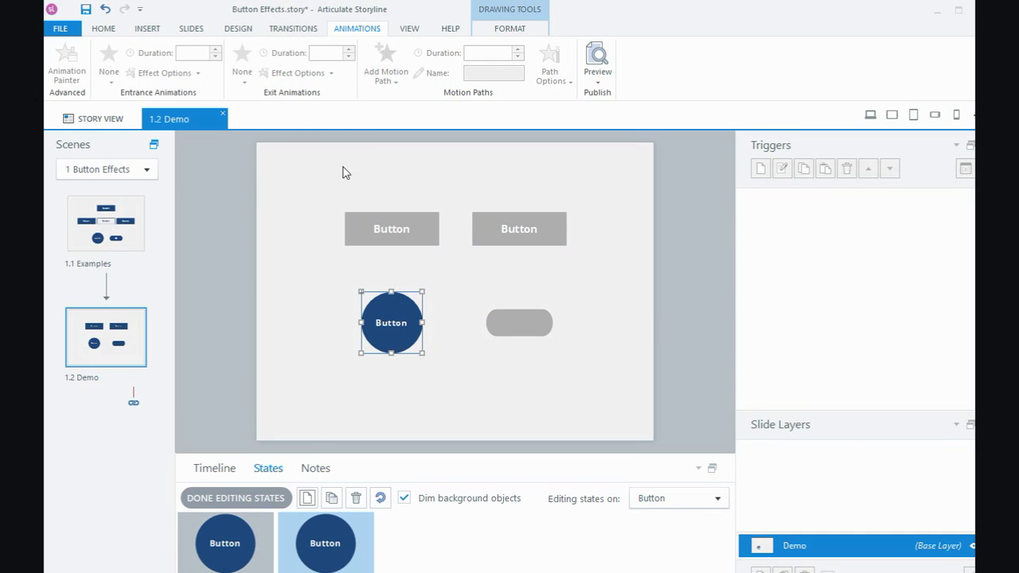
{"action": "left_click", "coordinate": [108, 34]}
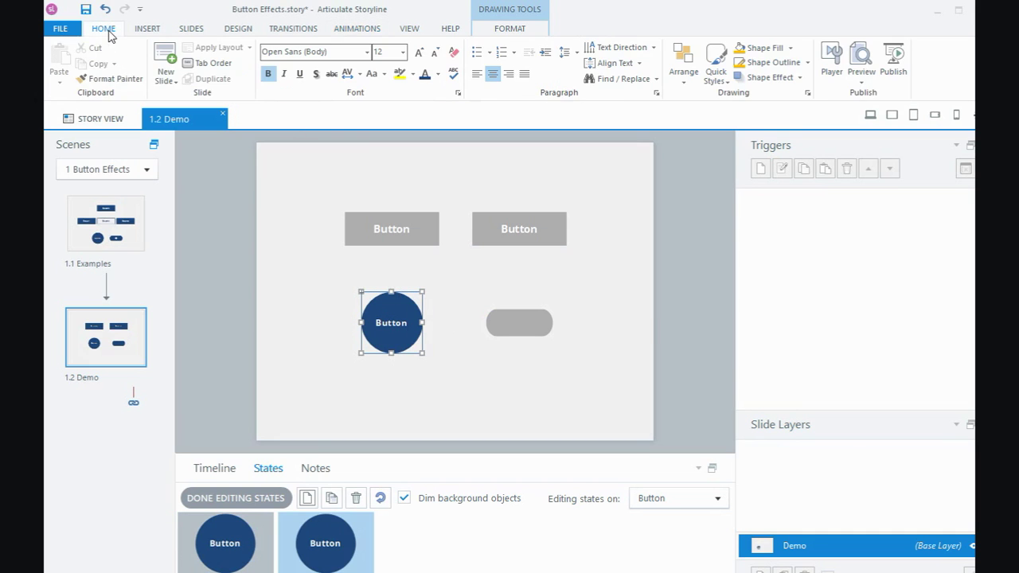
{"action": "left_click", "coordinate": [301, 75]}
Add a Visited state to the circular button
{"action": "left_click", "coordinate": [307, 498]}
{"action": "left_click", "coordinate": [608, 306]}
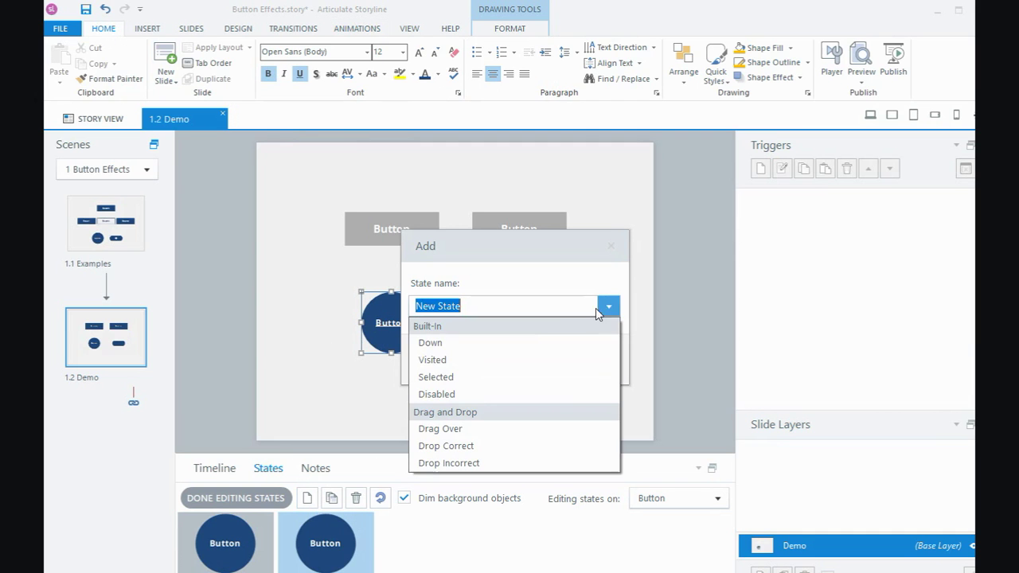
{"action": "left_click", "coordinate": [466, 363]}
{"action": "left_click", "coordinate": [530, 363]}
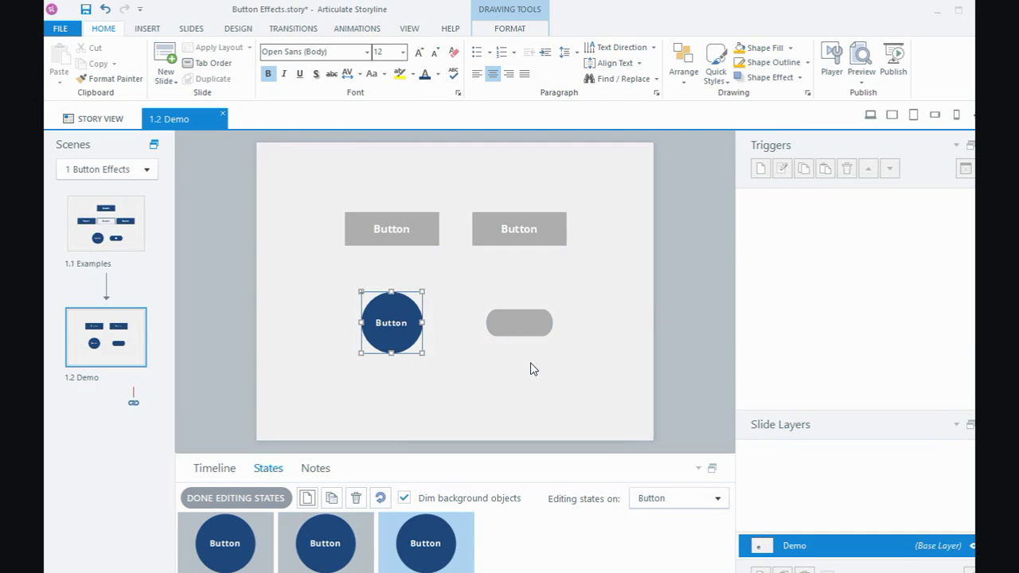
Draw a circle overlapping the circular button in its Visited state and set its size to 145 by 145 px
{"action": "left_click", "coordinate": [147, 29]}
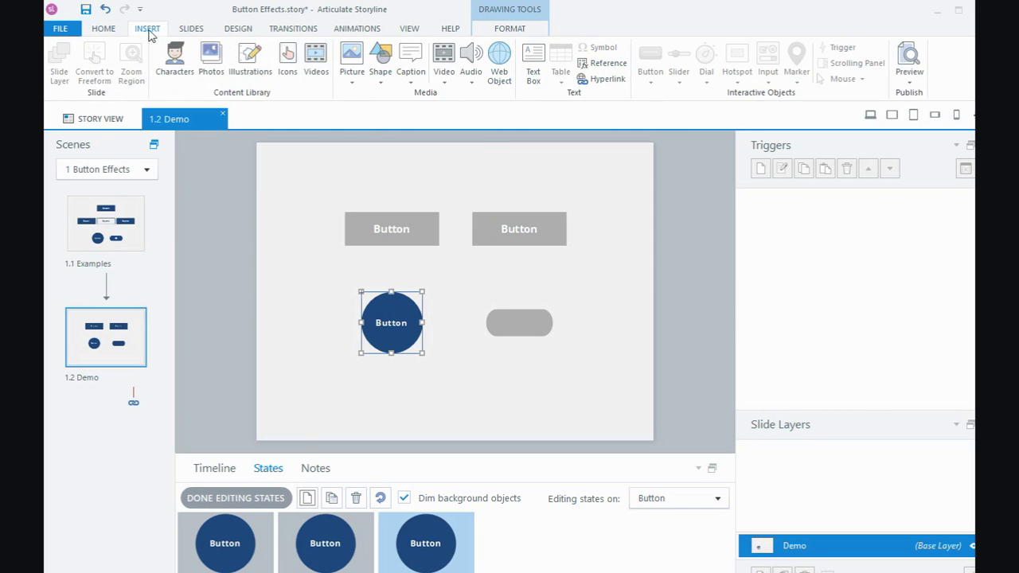
{"action": "left_click", "coordinate": [381, 64]}
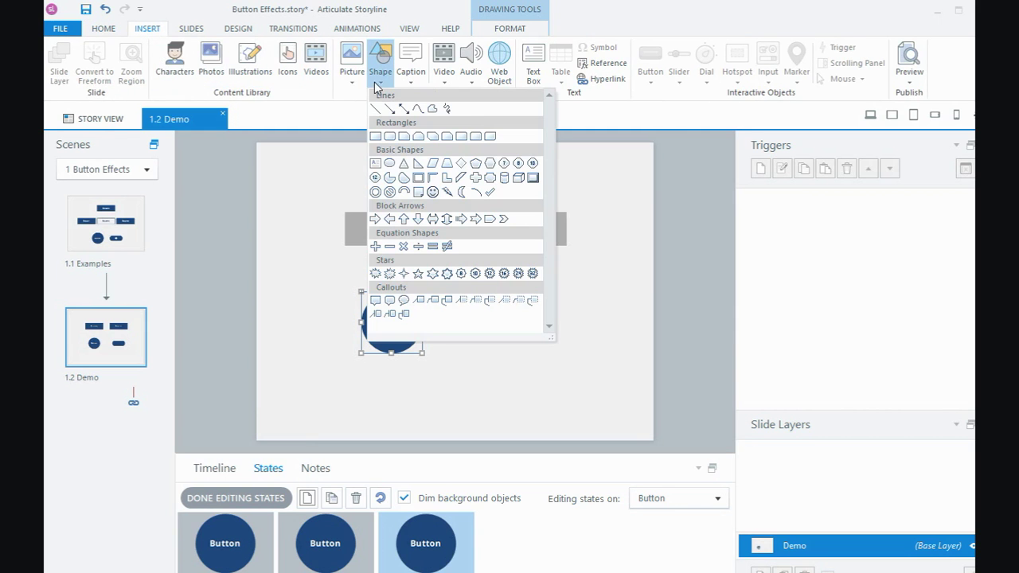
{"action": "left_click", "coordinate": [390, 163]}
{"action": "left_click_drag", "start_coordinate": [299, 310], "coordinate": [379, 389]}
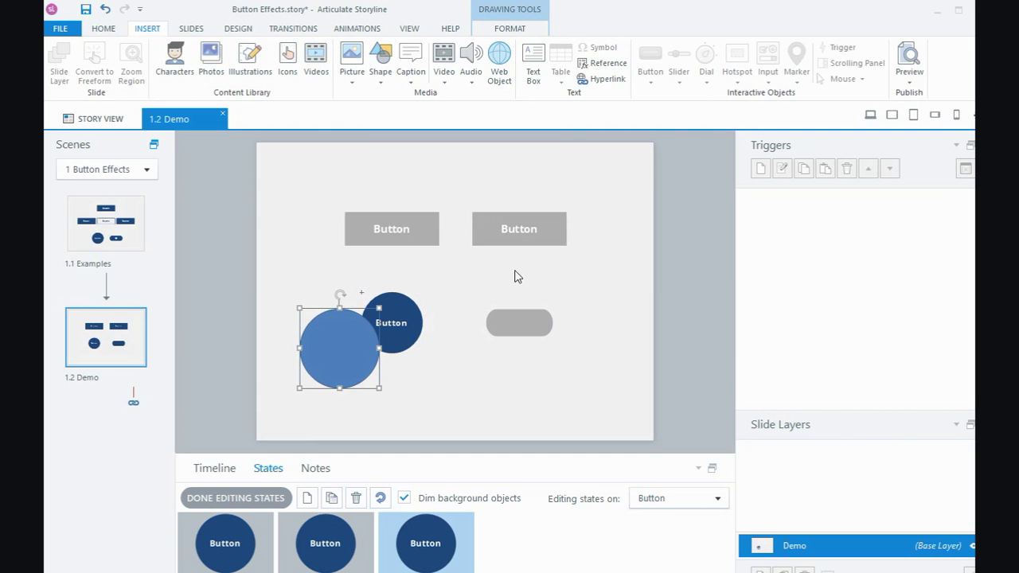
{"action": "left_click", "coordinate": [530, 29]}
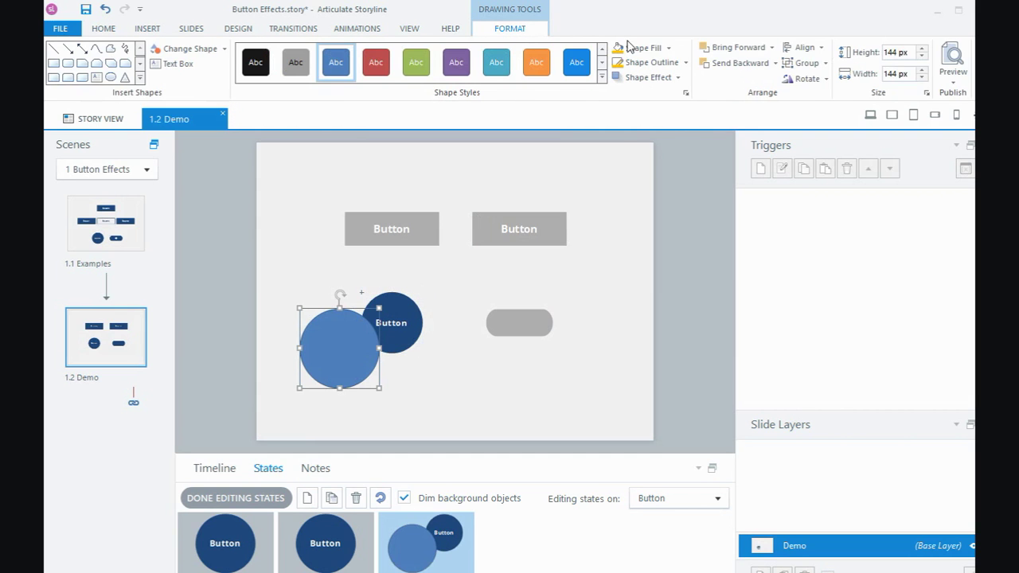
{"action": "left_click", "coordinate": [922, 56]}
{"action": "left_click", "coordinate": [922, 49]}
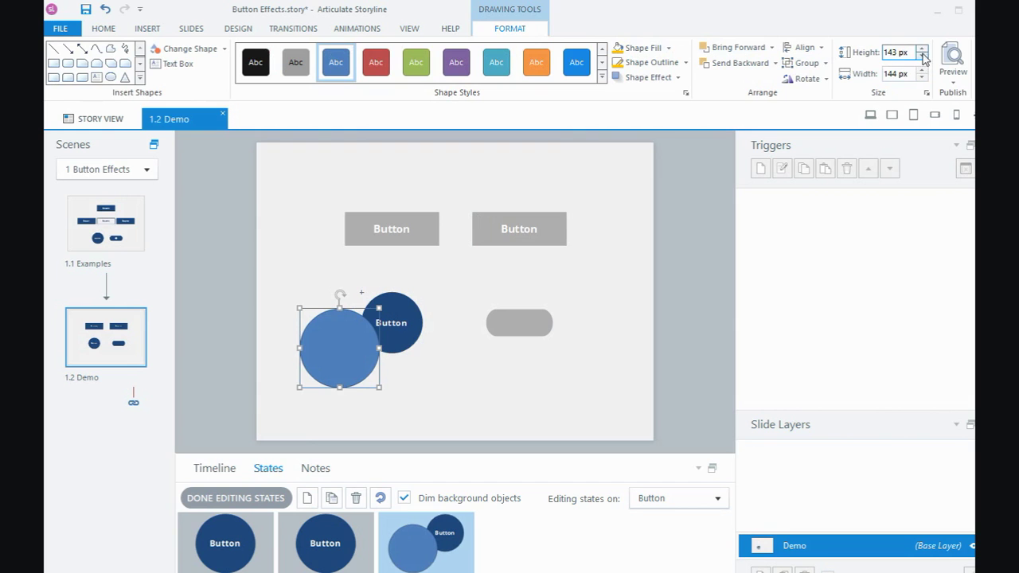
{"action": "left_click", "coordinate": [922, 49]}
{"action": "left_click", "coordinate": [922, 70]}
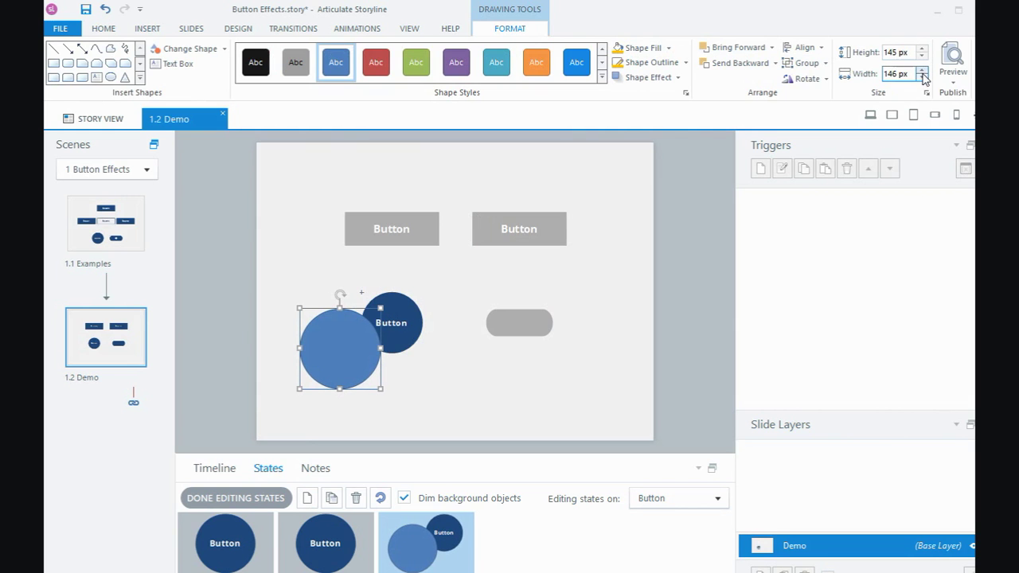
Remove the new circle's fill and set its outline weight to 4 px
{"action": "left_click", "coordinate": [670, 49]}
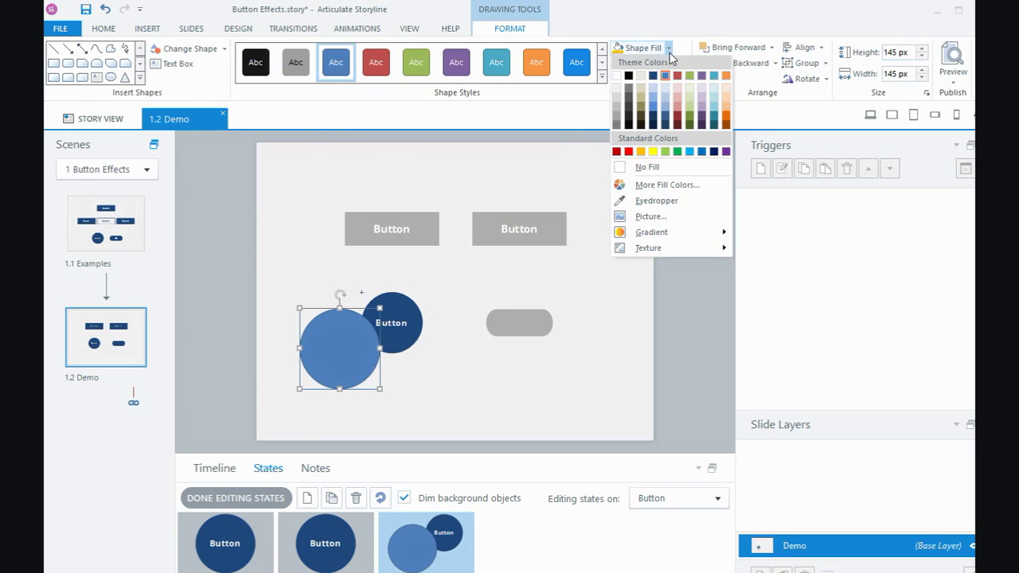
{"action": "left_click", "coordinate": [664, 167]}
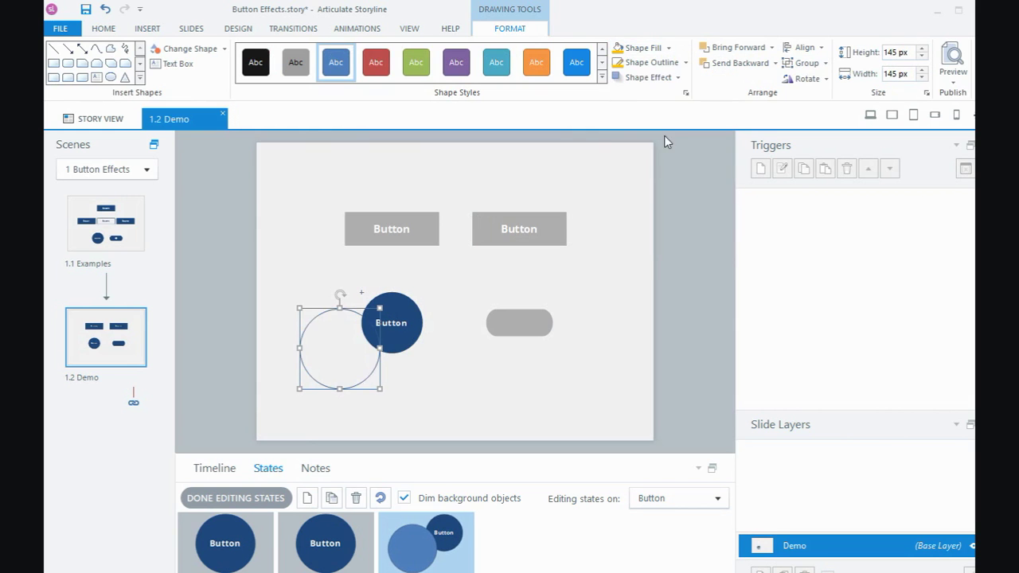
{"action": "left_click", "coordinate": [683, 62]}
{"action": "mouse_move", "coordinate": [649, 231]}
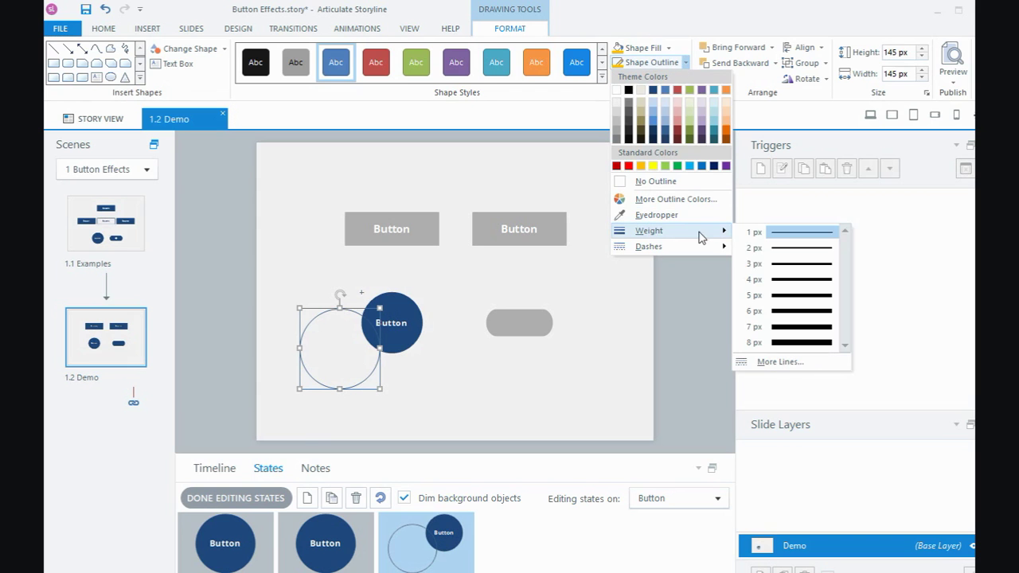
{"action": "left_click", "coordinate": [785, 277]}
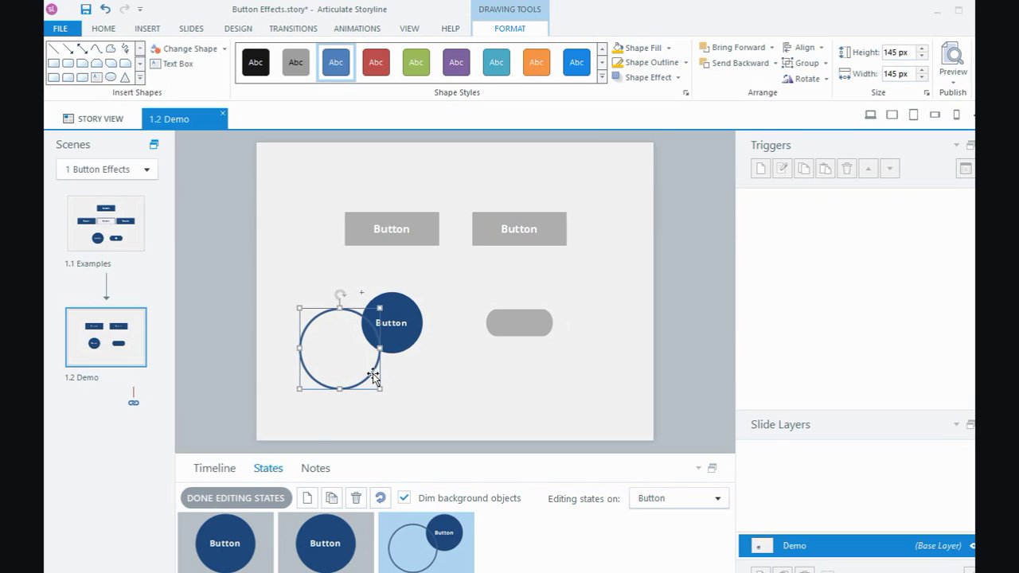
Center the ring around the circular button and finish editing its states
{"action": "left_click_drag", "start_coordinate": [372, 374], "coordinate": [426, 348]}
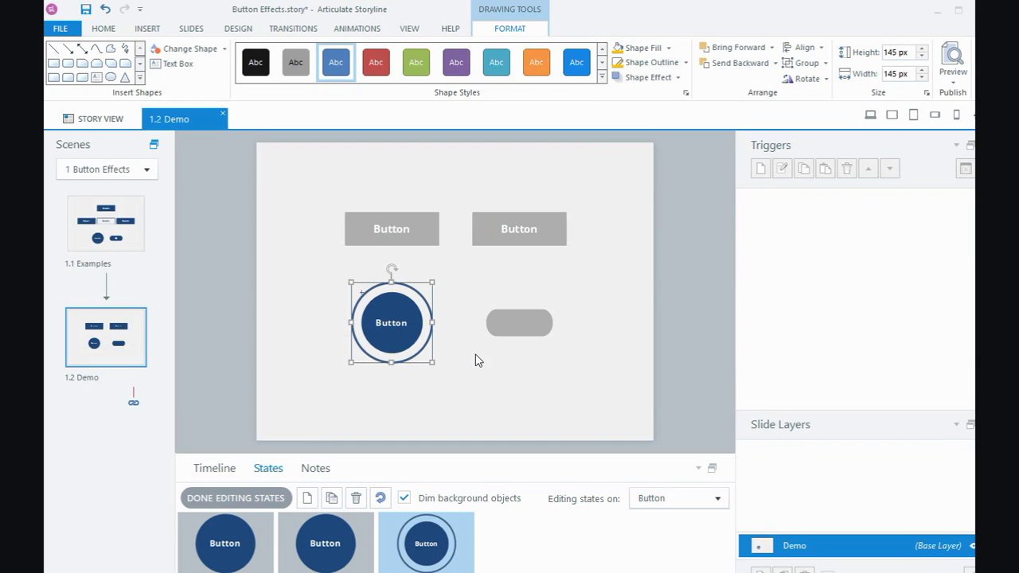
{"action": "left_click", "coordinate": [284, 500]}
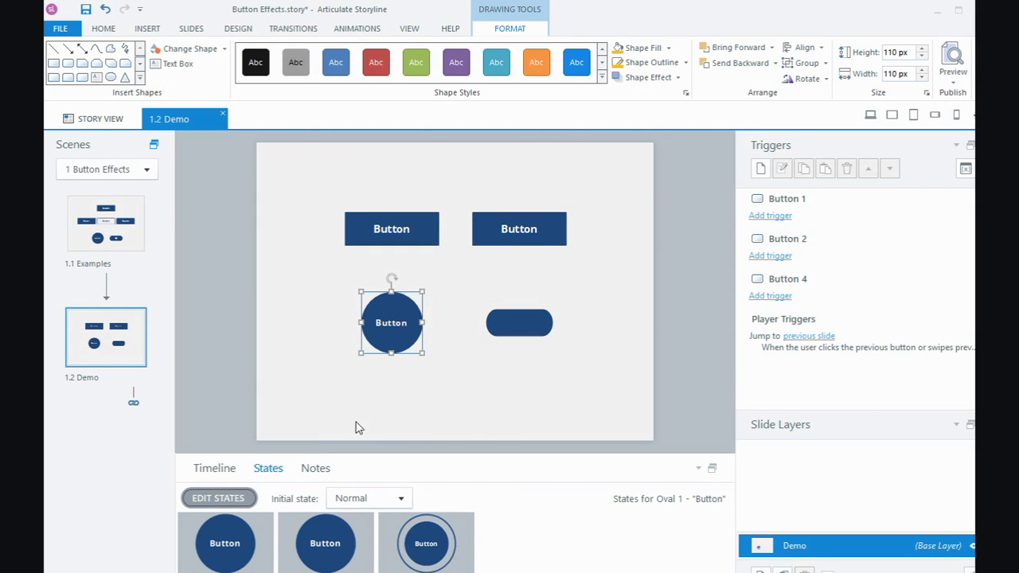
{"action": "left_click", "coordinate": [402, 529]}
Add the home icon to the blank rounded button in the slide's lower right
{"action": "left_click", "coordinate": [544, 333]}
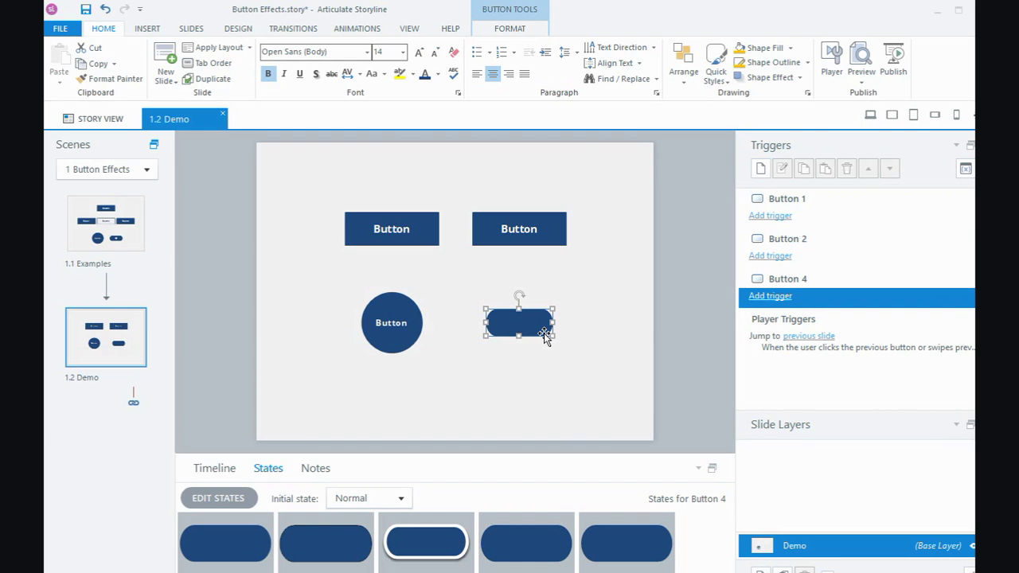
{"action": "left_click", "coordinate": [505, 30]}
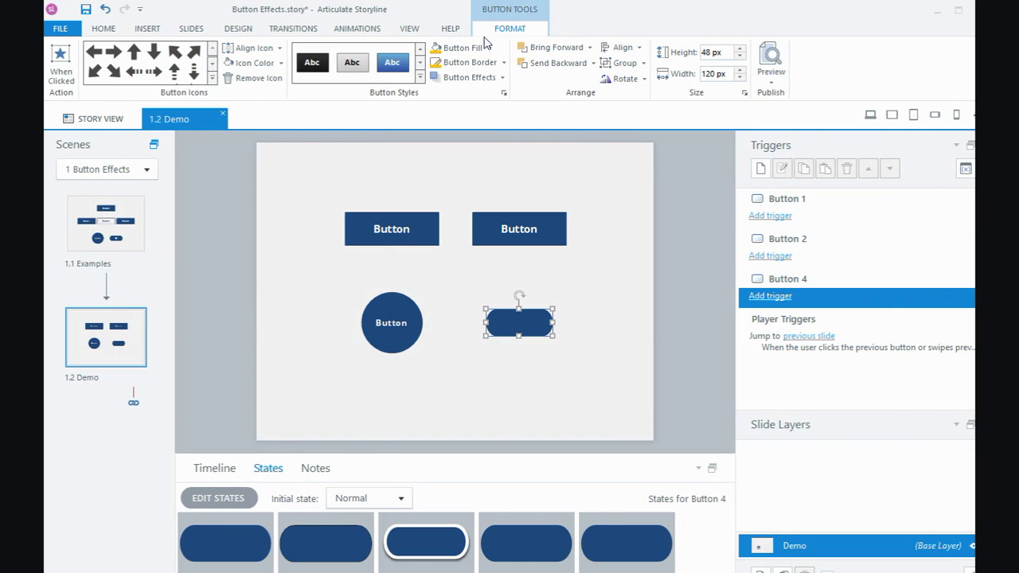
{"action": "left_click", "coordinate": [212, 77]}
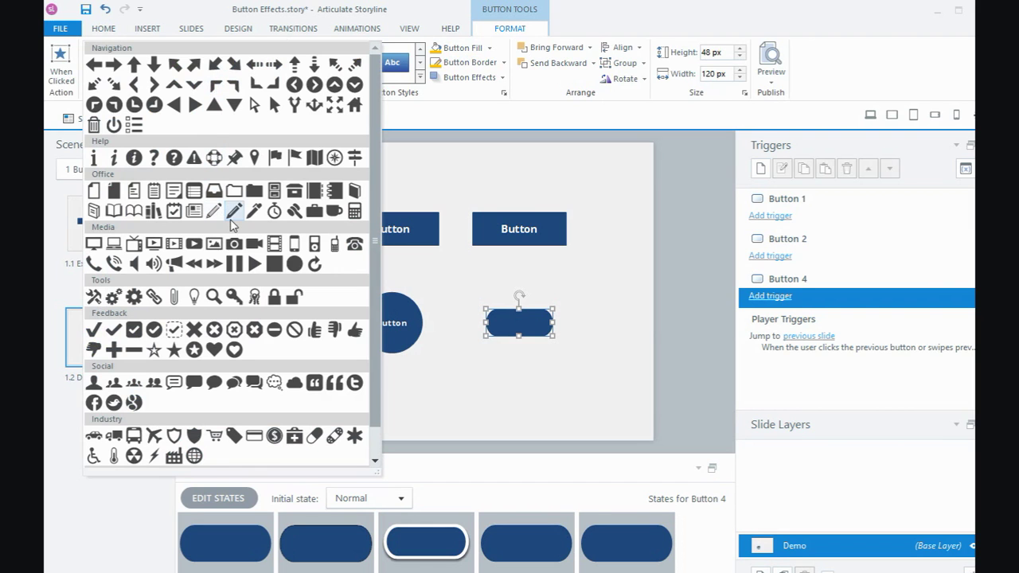
{"action": "left_click", "coordinate": [355, 106]}
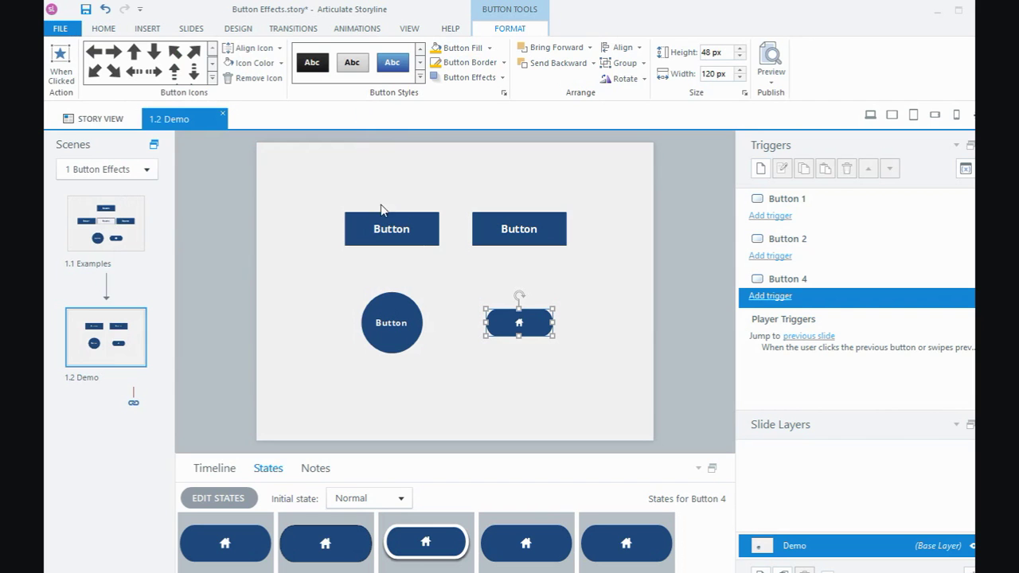
{"action": "left_click", "coordinate": [103, 29]}
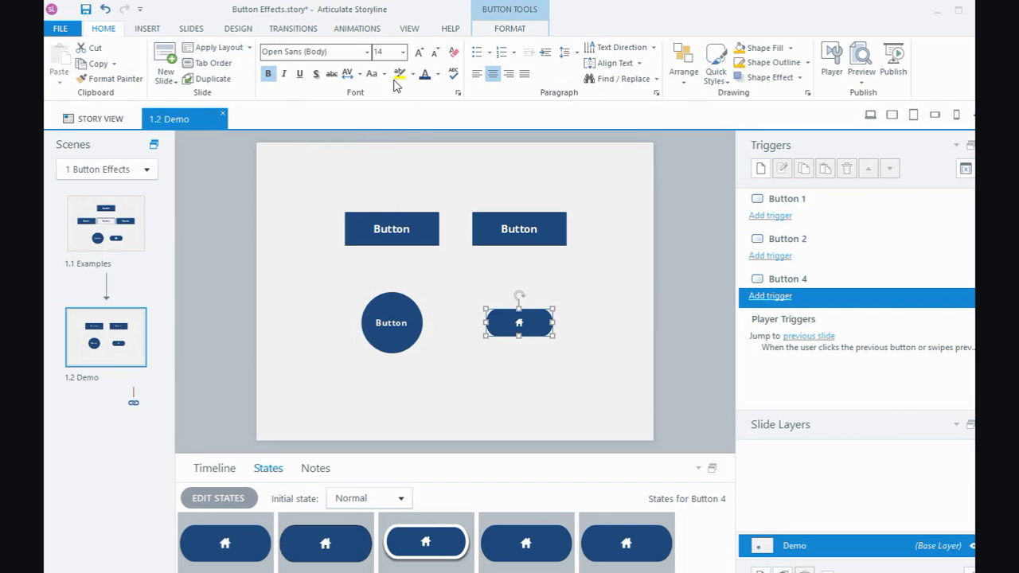
Enlarge the home icon on the rounded button by raising its font size to 20
{"action": "left_click", "coordinate": [420, 52]}
{"action": "left_click", "coordinate": [419, 52]}
{"action": "left_click", "coordinate": [419, 53]}
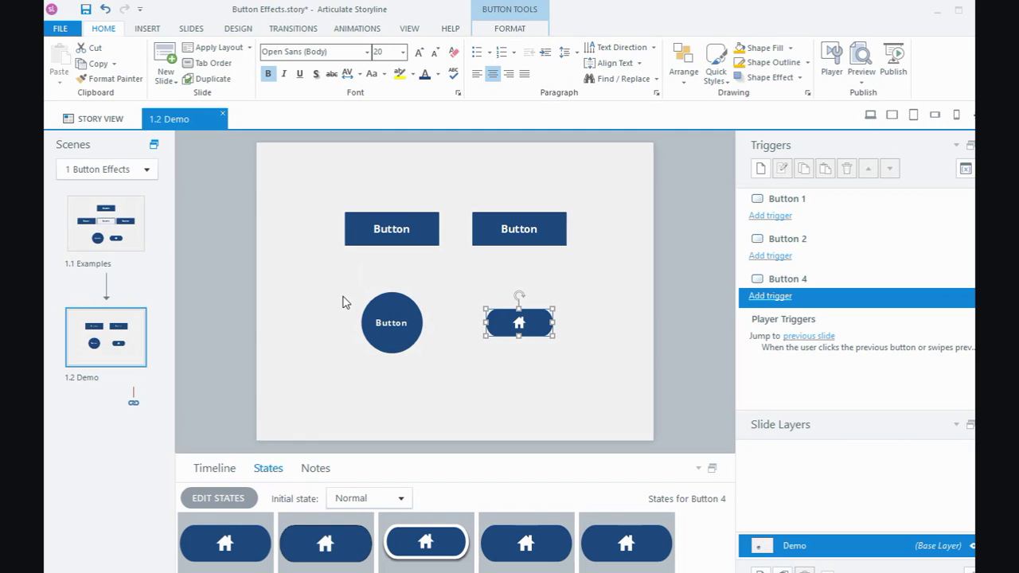
In the rounded button's Hover state, remove the home icon and replace it with the text "HOME"
{"action": "left_click", "coordinate": [302, 521]}
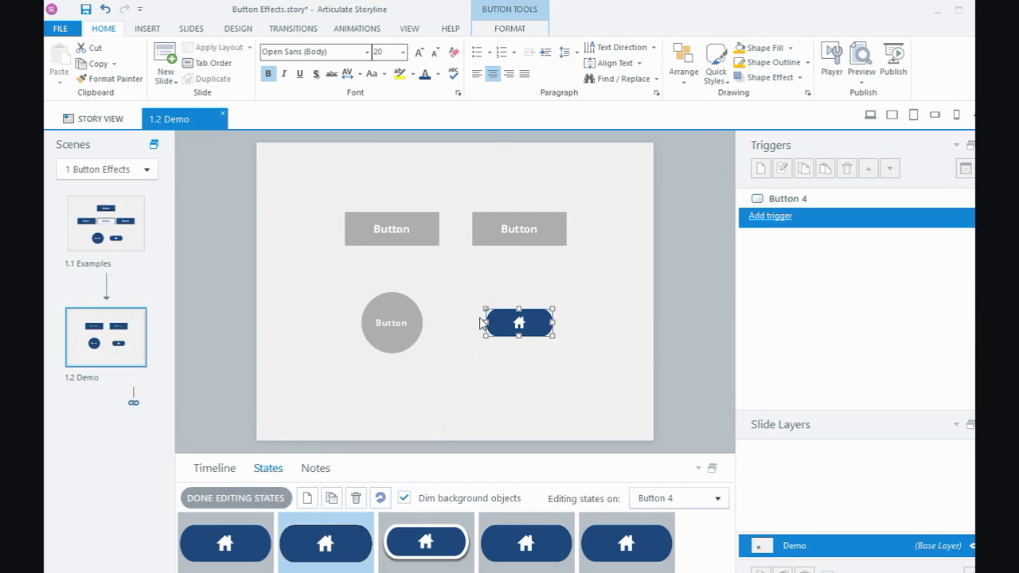
{"action": "left_click", "coordinate": [510, 29]}
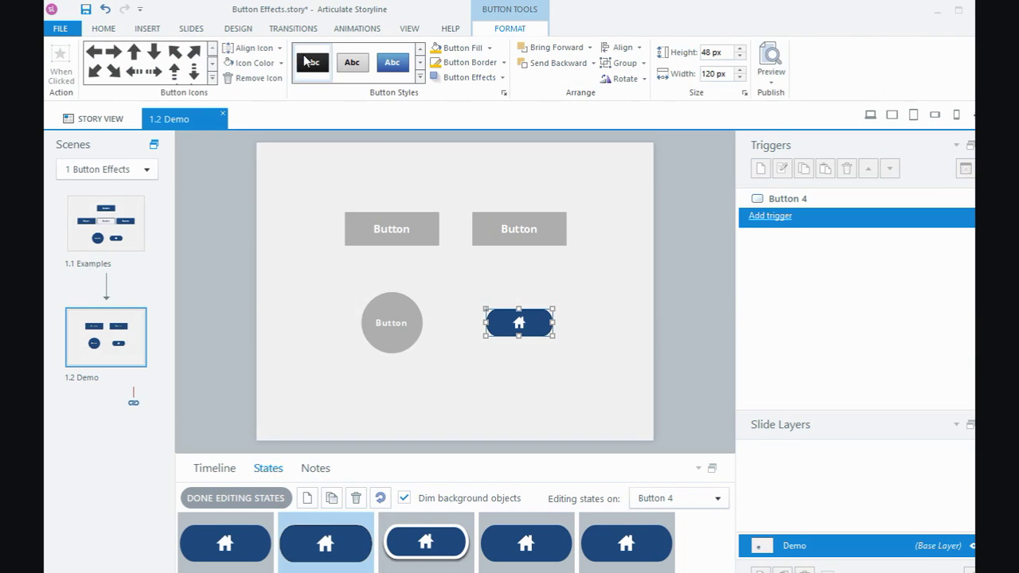
{"action": "left_click", "coordinate": [253, 78]}
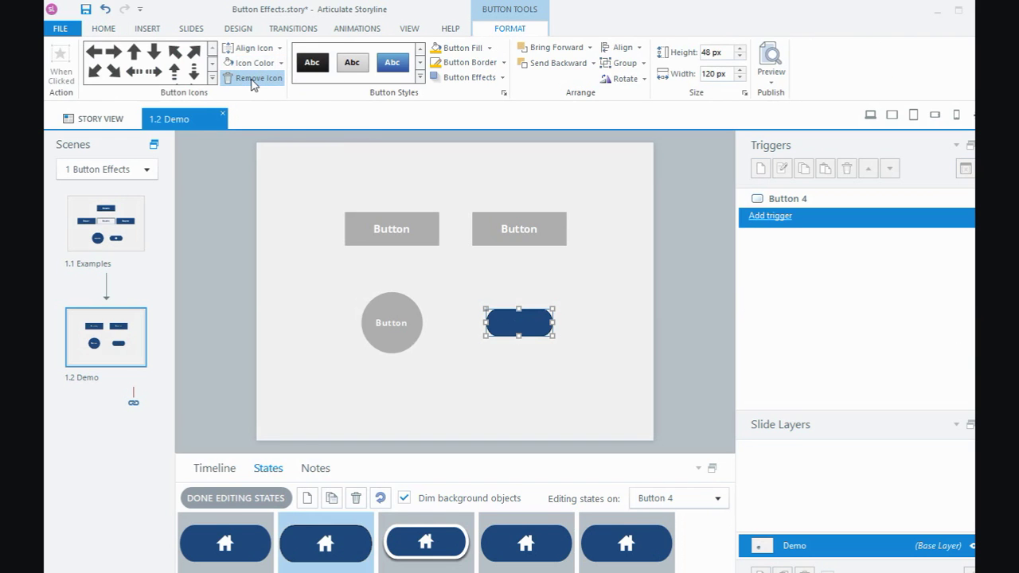
{"action": "left_click", "coordinate": [510, 319]}
{"action": "type", "text": "HOME"}
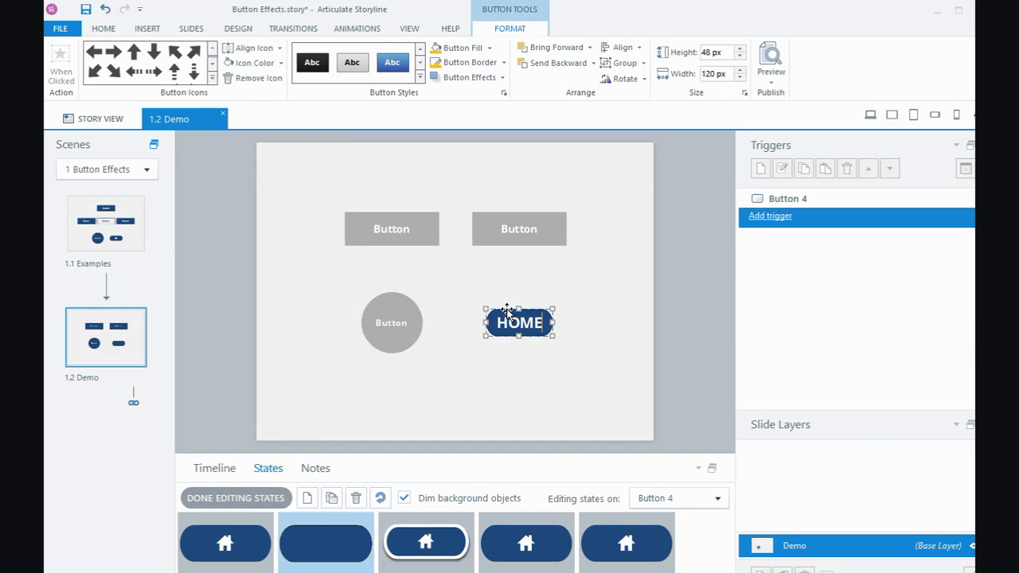
{"action": "key", "text": "Escape"}
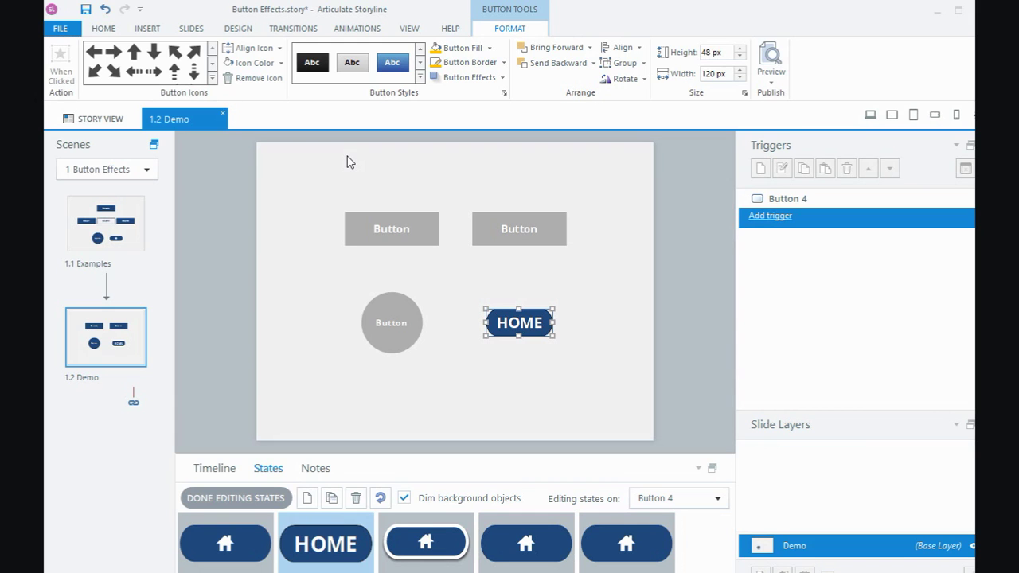
Reduce the HOME text in the Hover state to font size 16 and finish editing the button's states
{"action": "left_click", "coordinate": [114, 32]}
{"action": "left_click", "coordinate": [436, 53]}
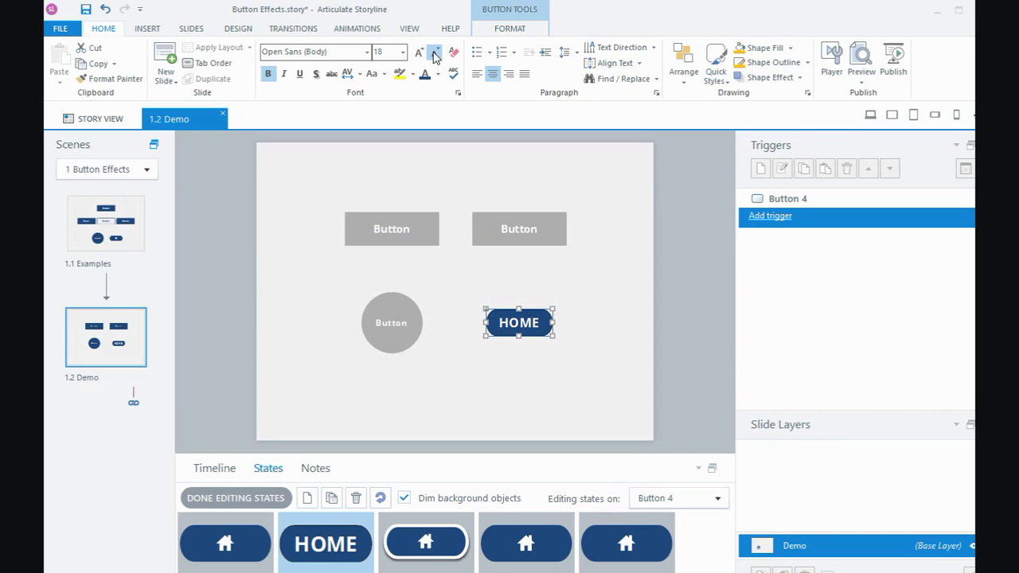
{"action": "left_click", "coordinate": [435, 52]}
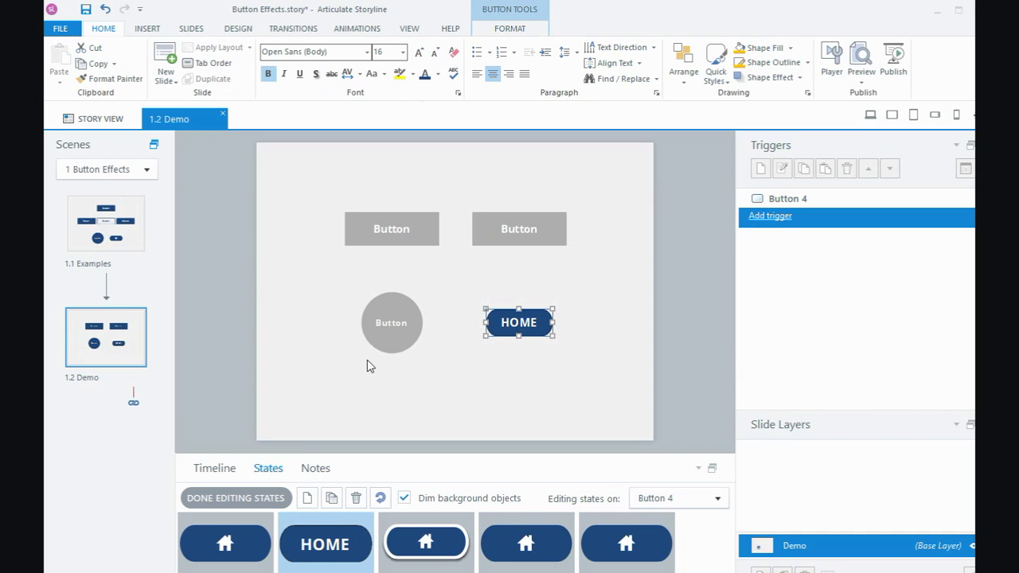
{"action": "left_click", "coordinate": [259, 498]}
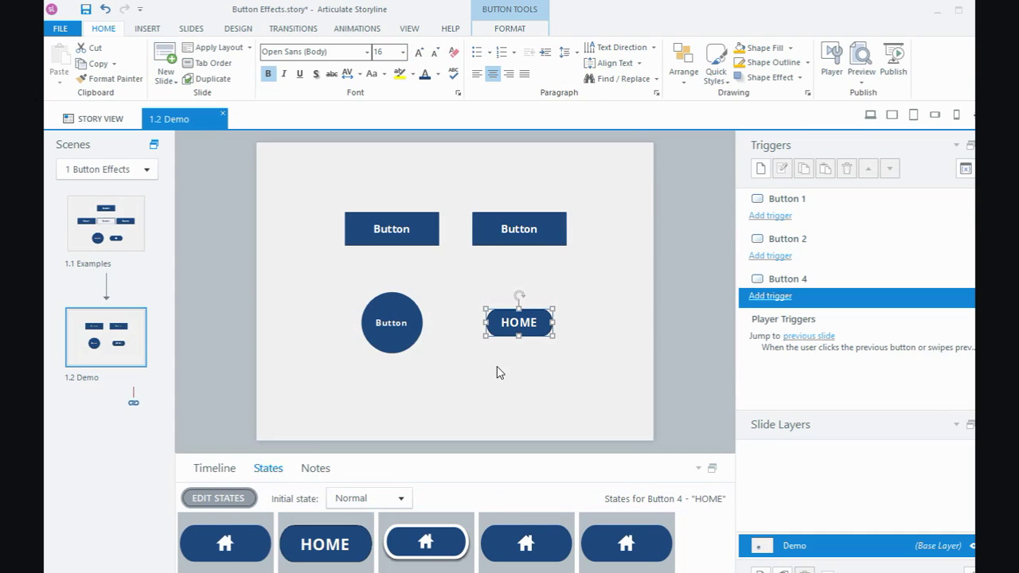
Preview the Demo slide and test the circular button's visited effect
{"action": "left_click", "coordinate": [870, 117]}
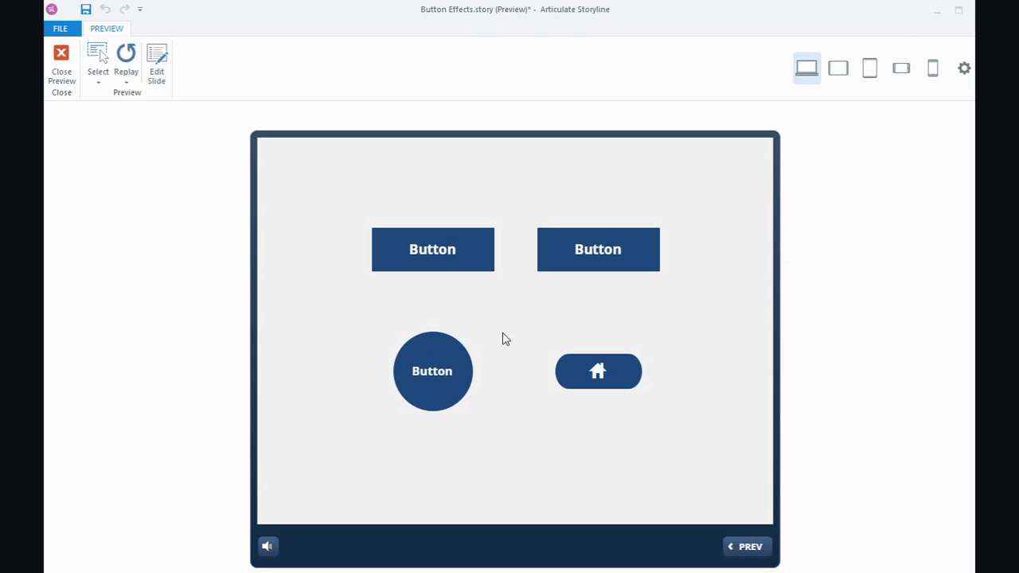
{"action": "left_click", "coordinate": [438, 353]}
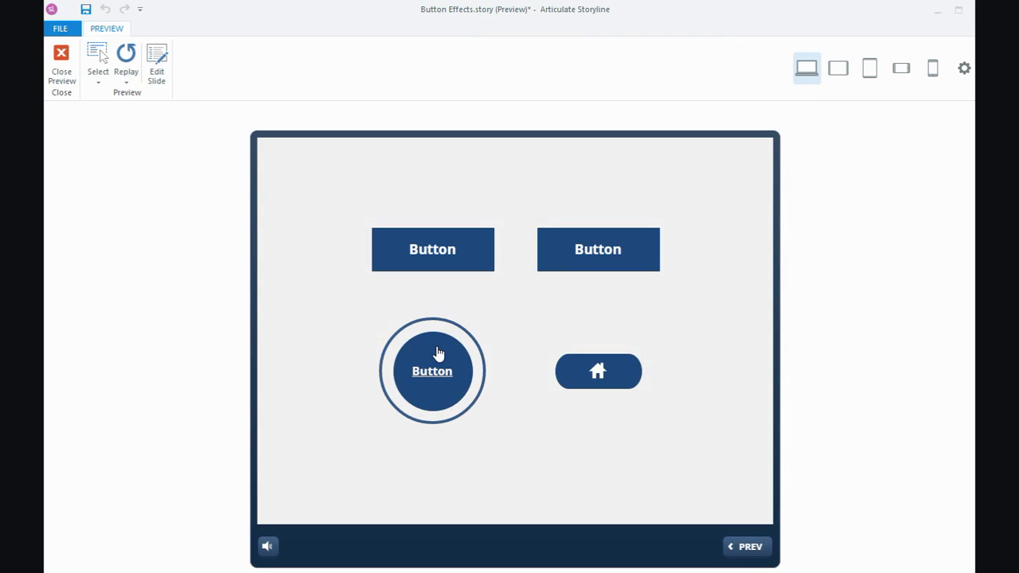